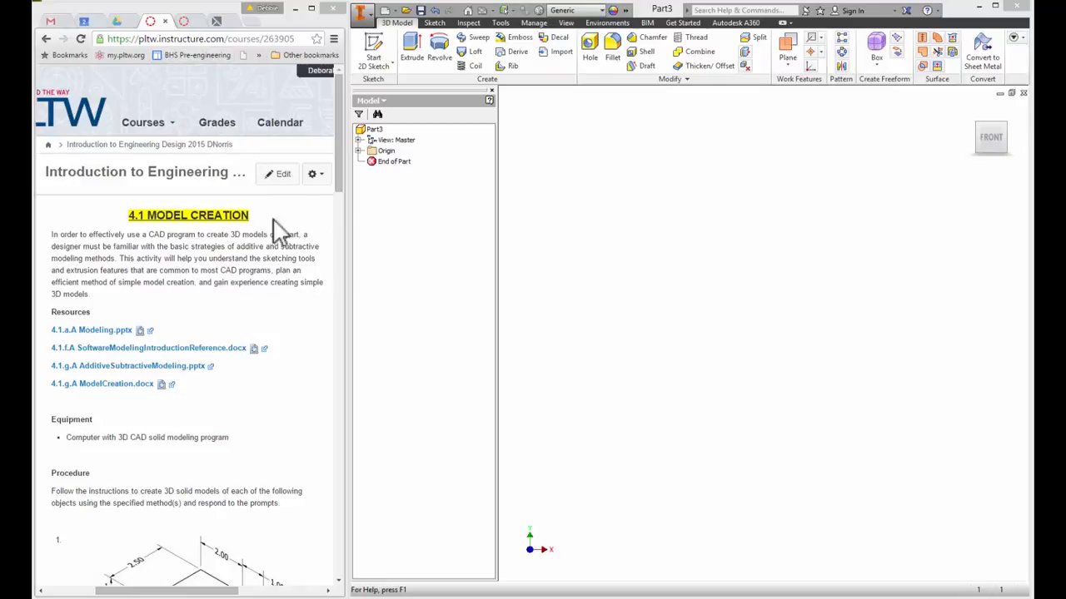
Consult the dimensioned drawing of exercise 1 and create a new part from the Standard.ipt template
drag(342, 190, 337, 267)
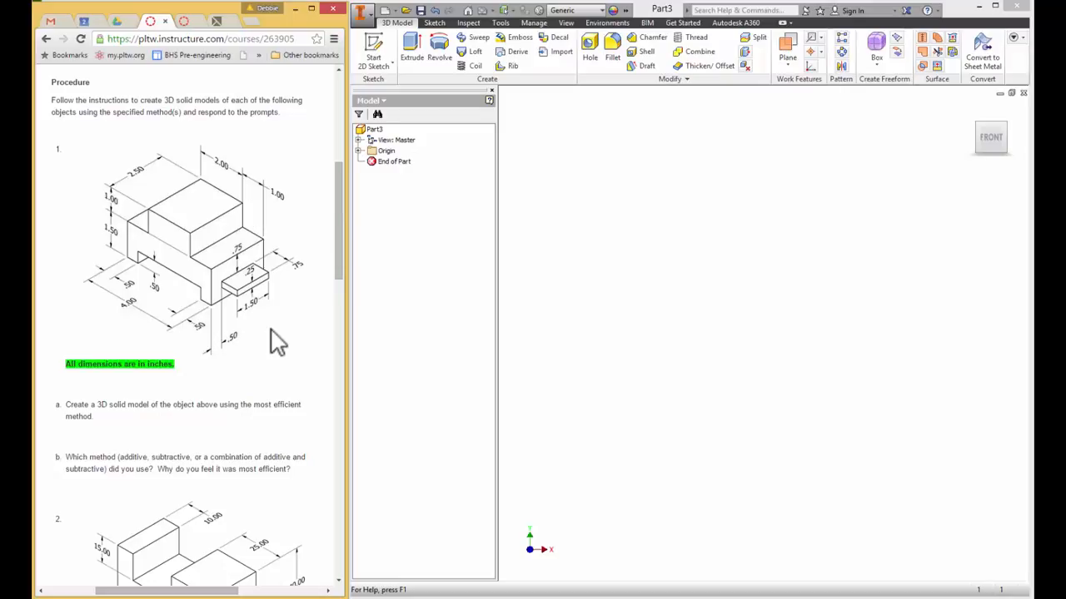
mouse_move(338, 186)
mouse_down()
mouse_move(340, 104)
mouse_move(345, 203)
mouse_up()
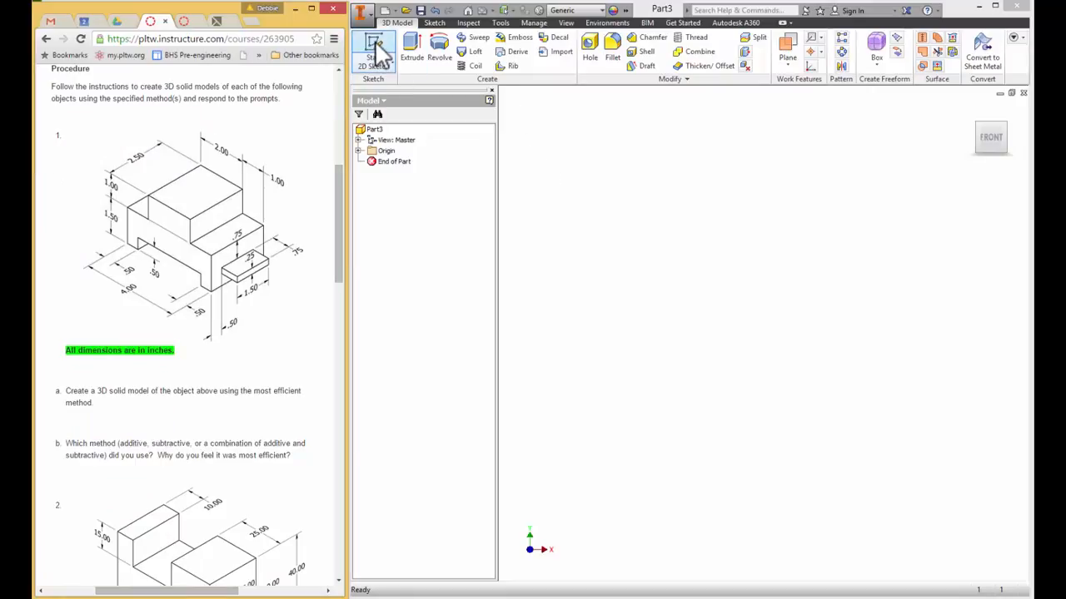
click(385, 10)
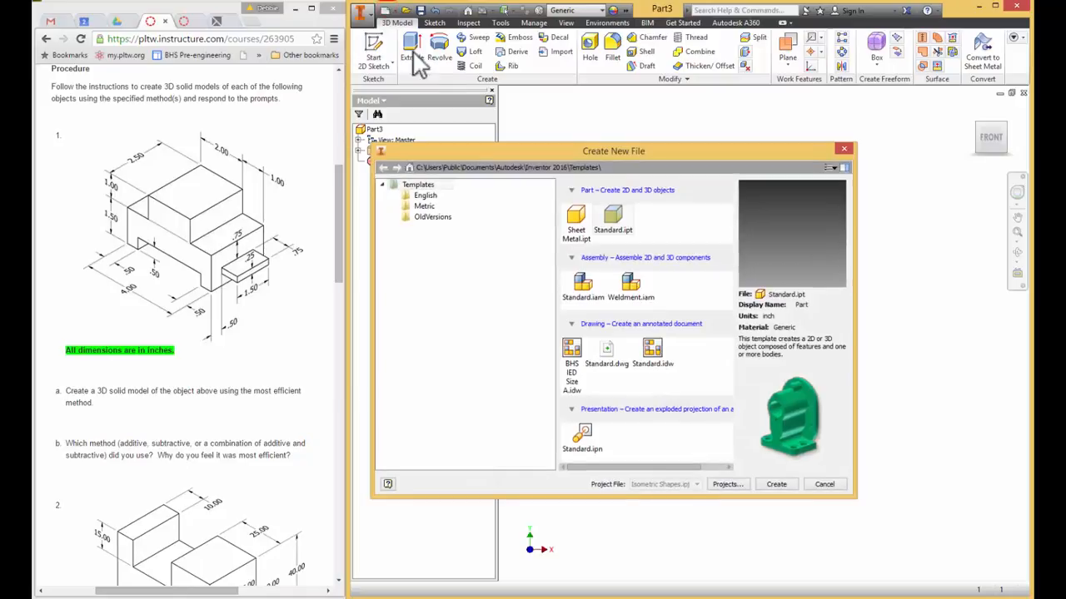
double_click(621, 220)
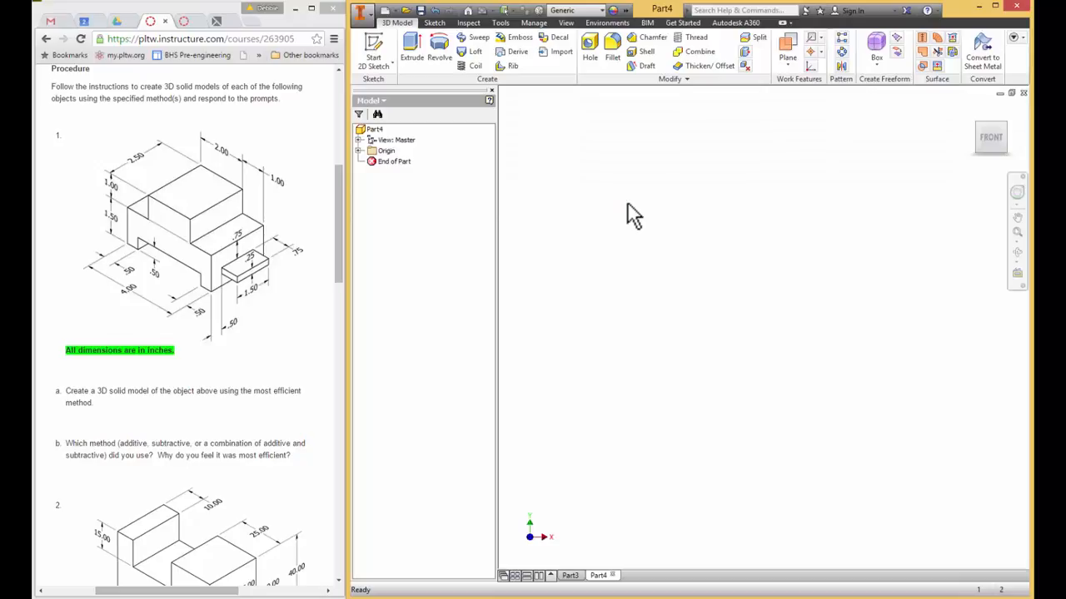
Start a 2D sketch on the front (XY) origin plane of the new part
click(378, 51)
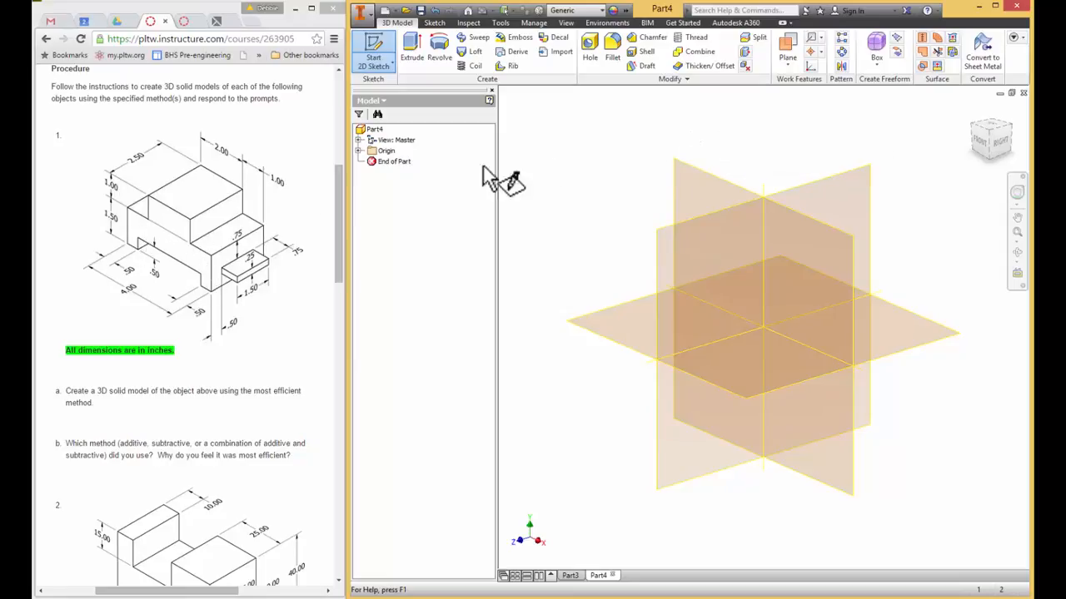
click(689, 175)
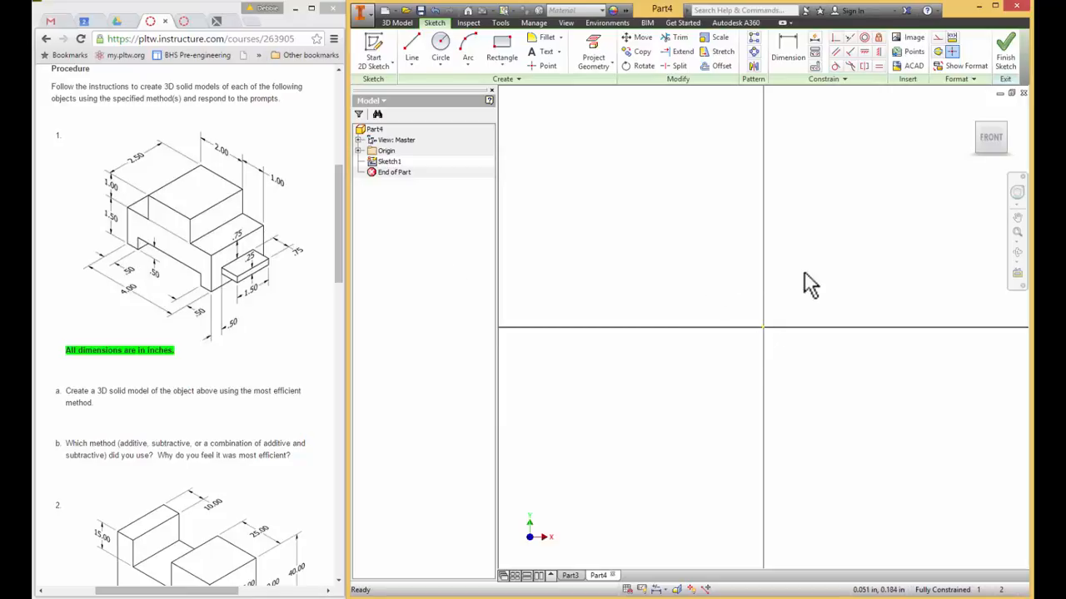
key(F2)
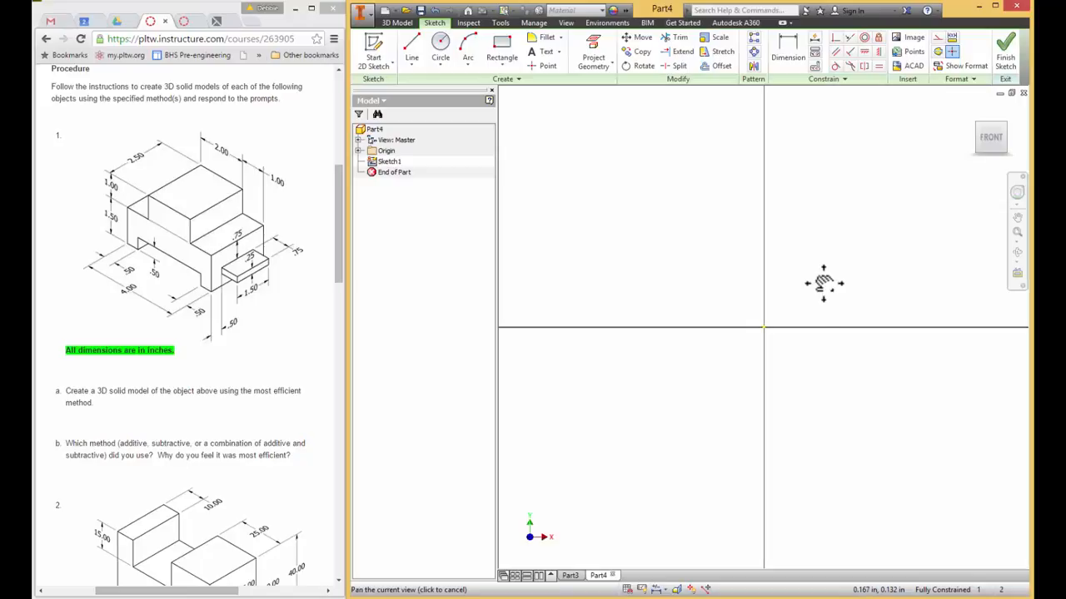
mouse_move(823, 283)
mouse_down()
mouse_move(704, 366)
mouse_move(590, 475)
mouse_up()
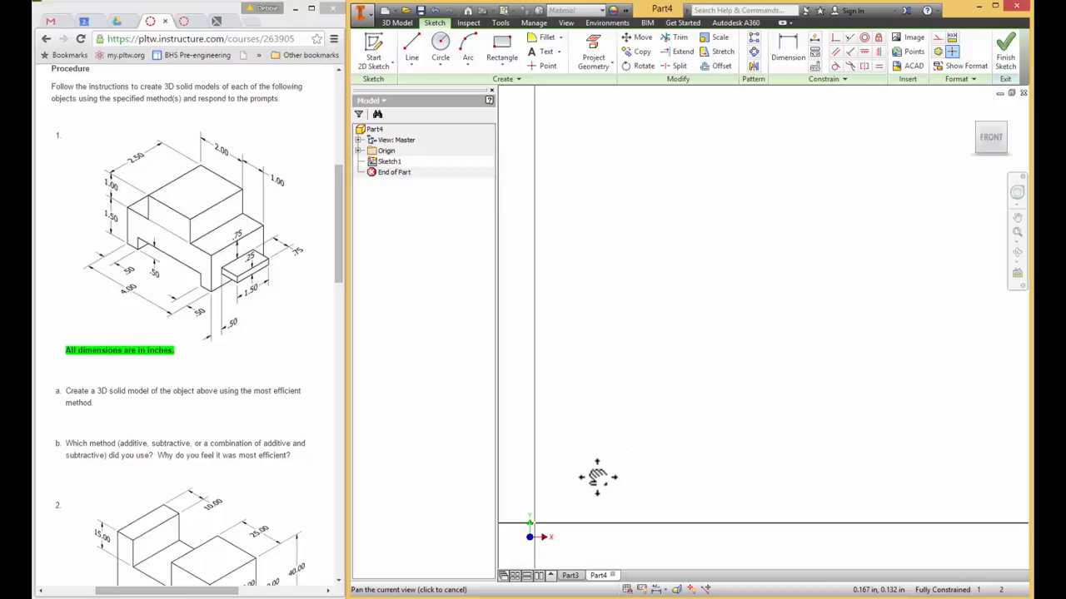
key(Escape)
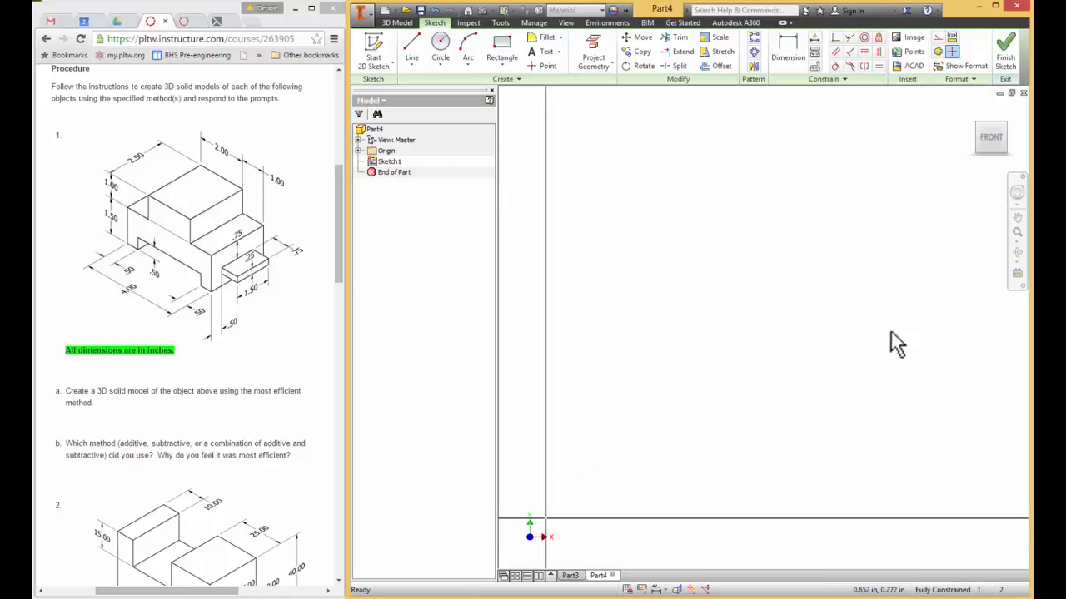
Draw a vertical line 1.5 in up from the origin and continue it with a horizontal line 1 in to the right
click(414, 57)
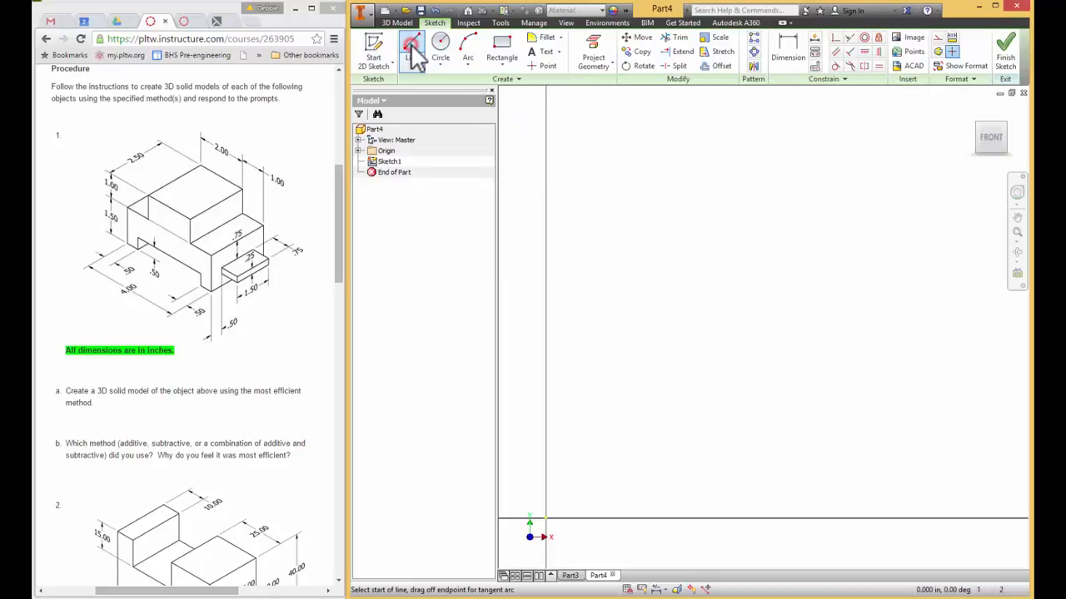
click(545, 518)
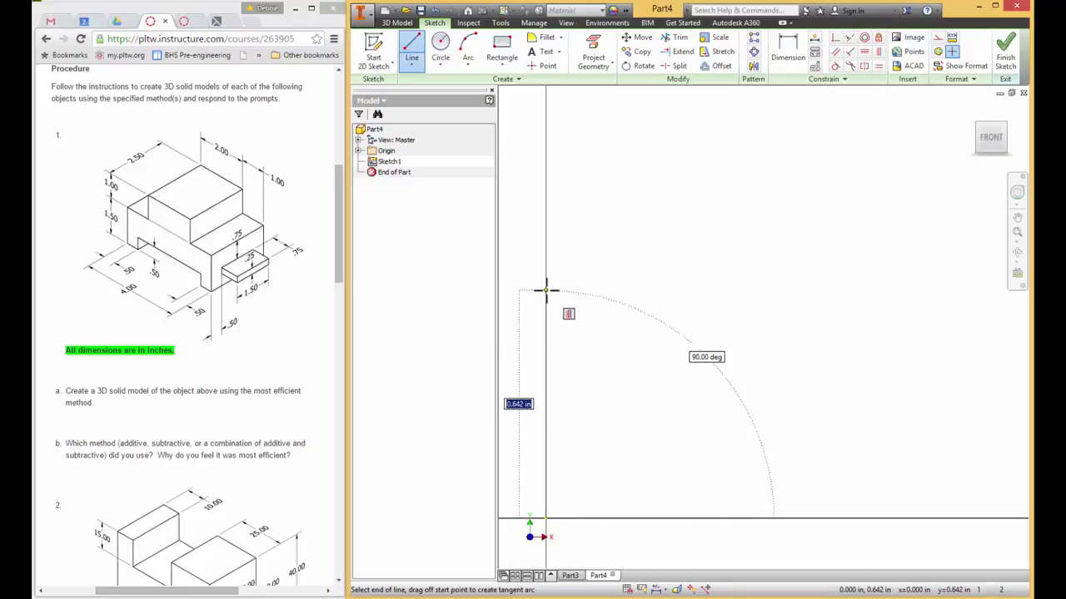
text(1.5)
key(Return)
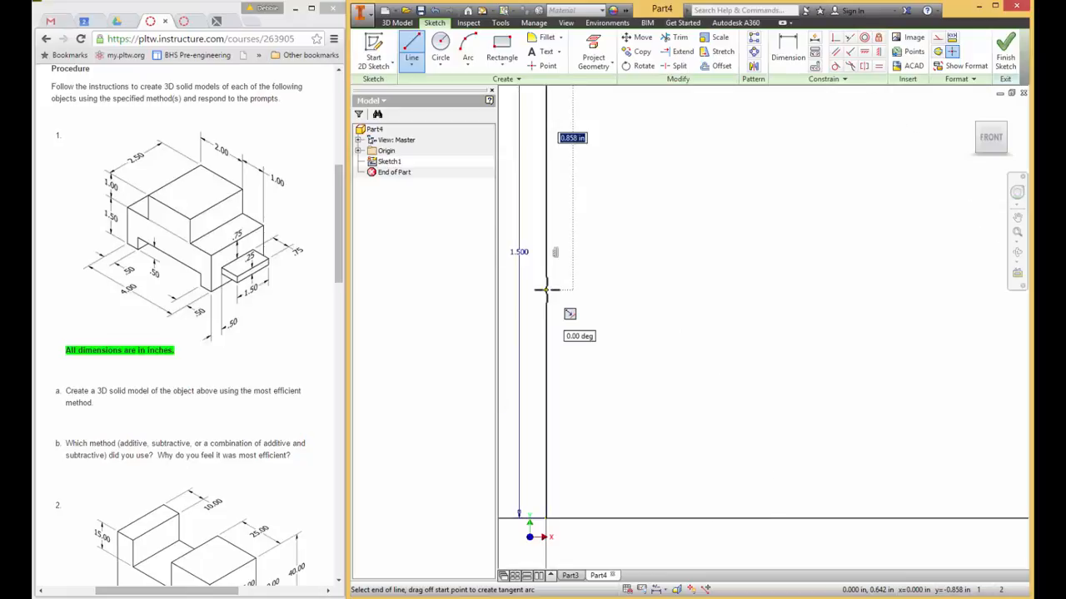
scroll(546, 290, up, 2)
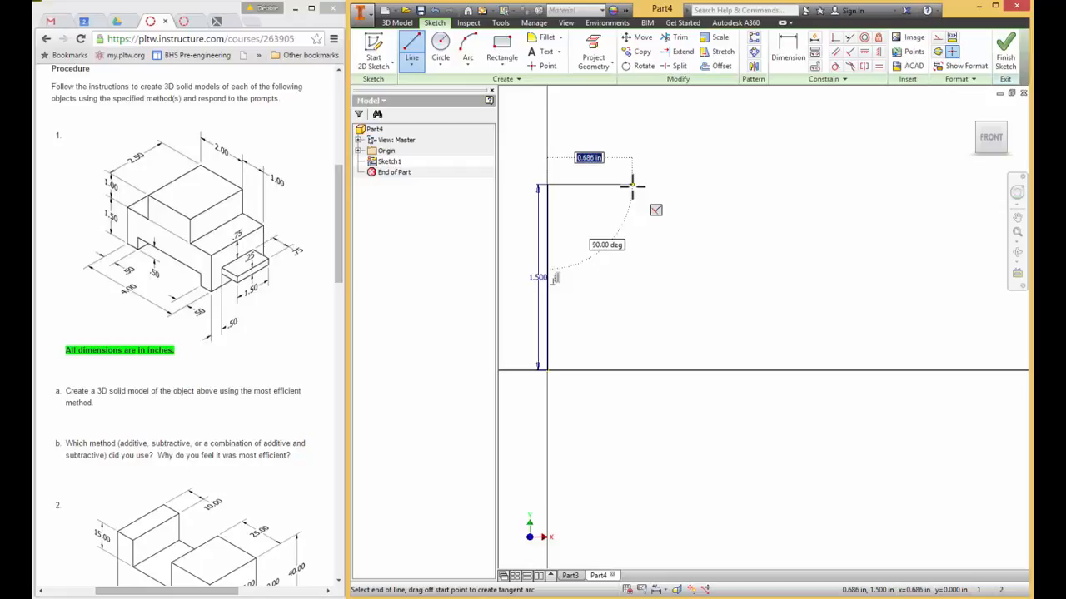
text(1)
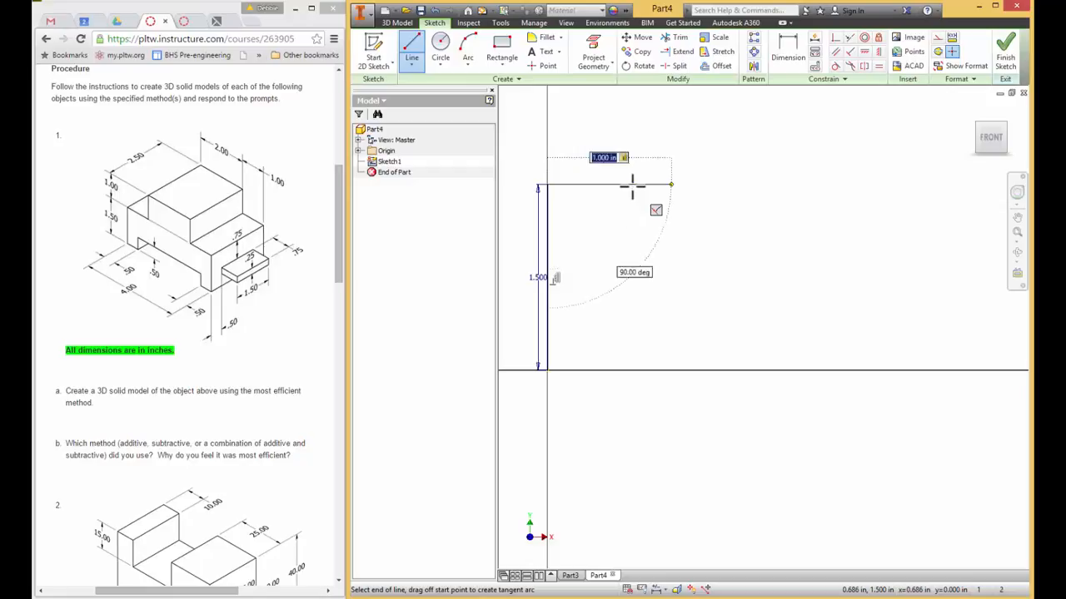
key(Return)
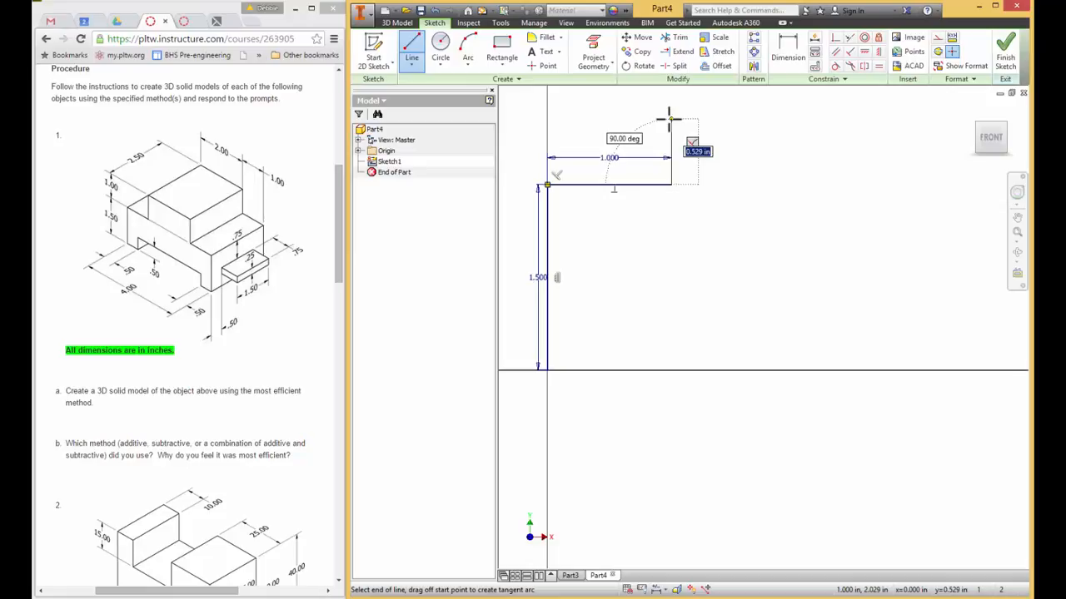
Continue the profile with a line 1 in upward and a line 2 in to the right for the raised block
text(1)
key(Return)
scroll(668, 119, down, 3)
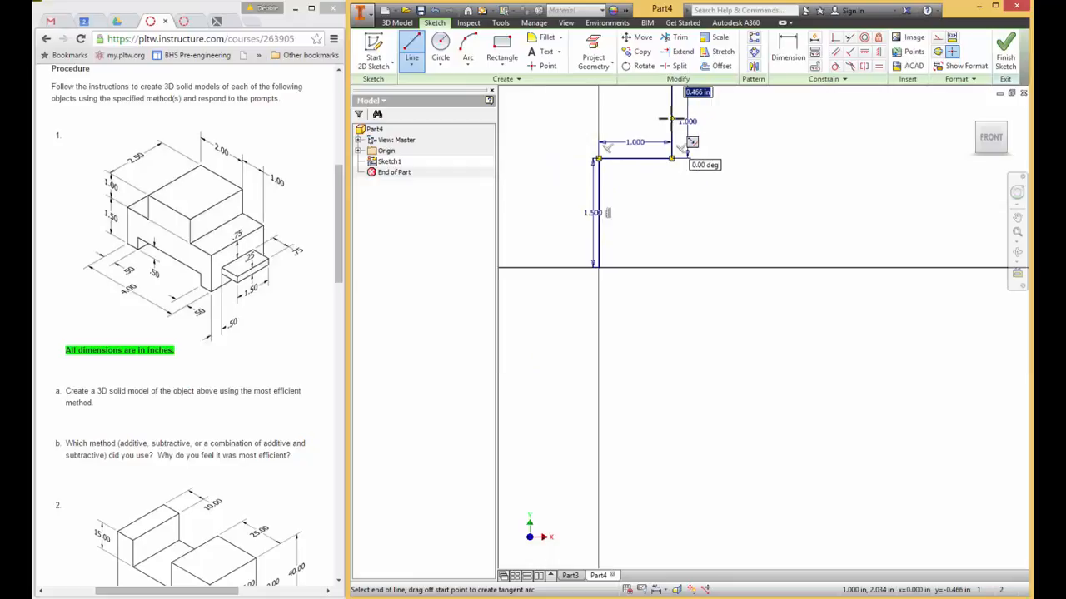
middle_drag(668, 119, 638, 334)
scroll(638, 334, up, 2)
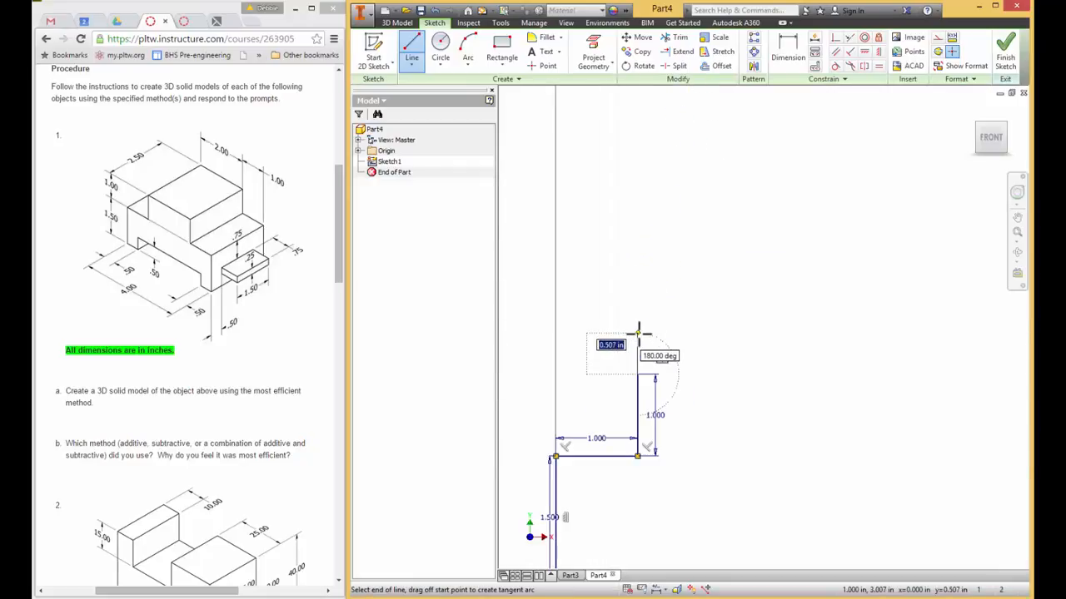
middle_drag(764, 371, 769, 292)
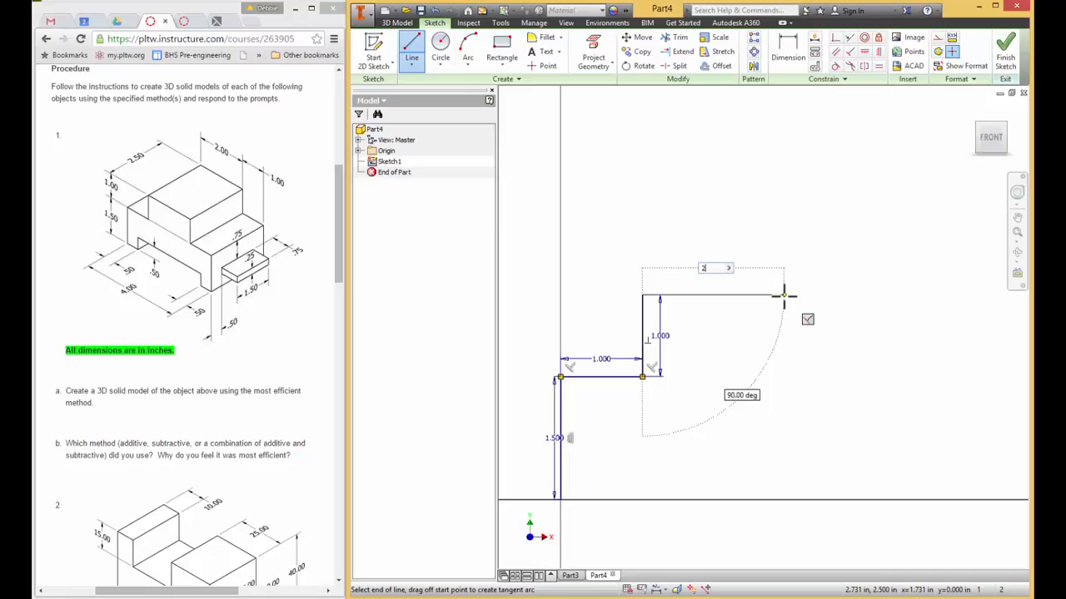
text(2)
key(Return)
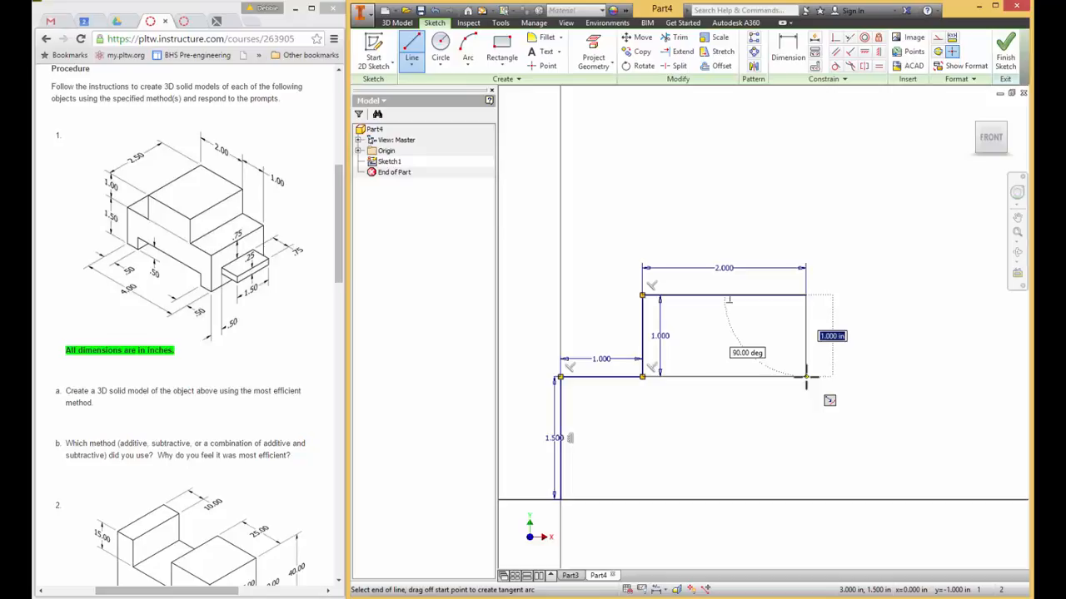
Draw the raised block's right side down to the left shoulder's level, then a right shoulder line about 0.96 in long
click(805, 377)
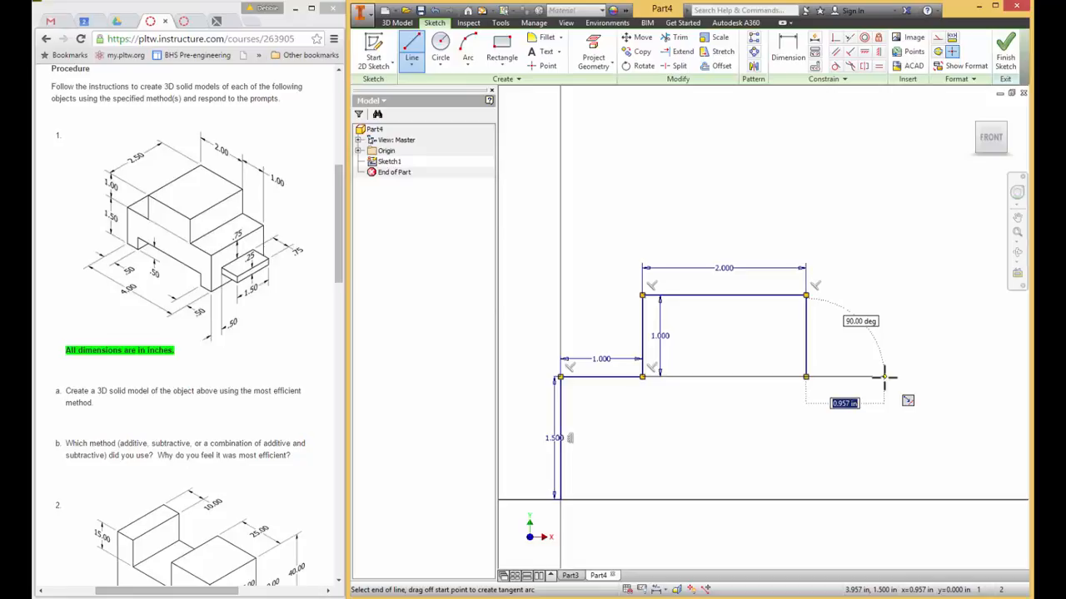
click(884, 377)
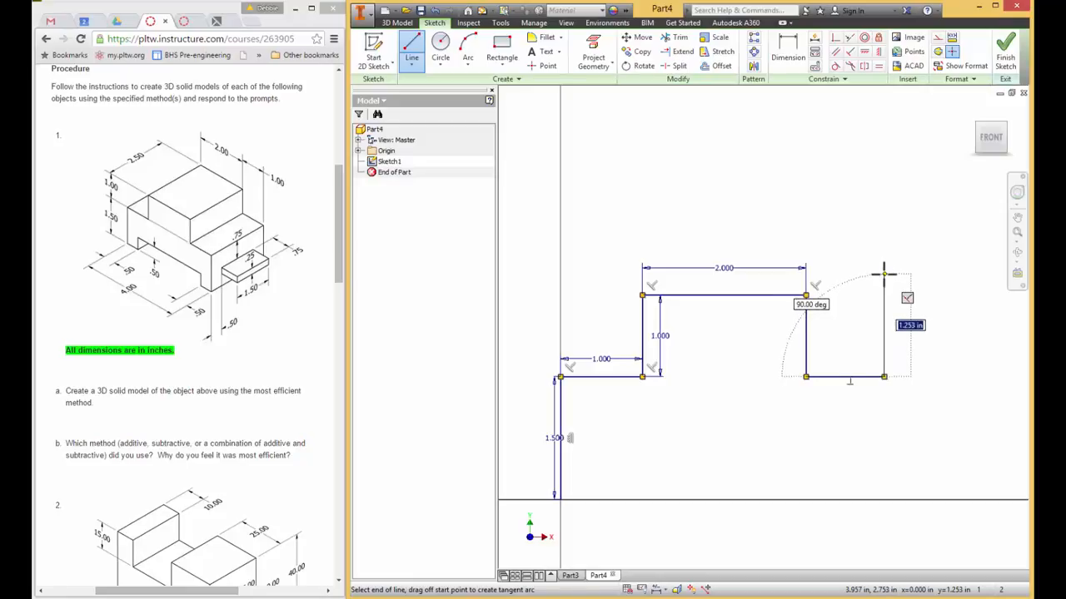
key(Escape)
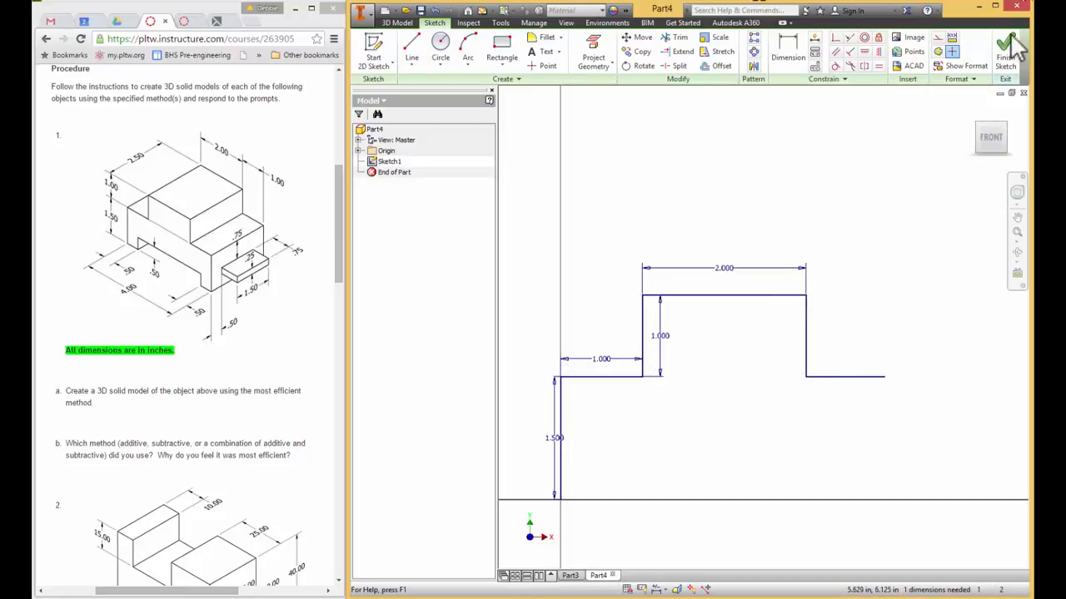
Apply an Equal constraint between the left and right horizontal shoulder lines
click(879, 67)
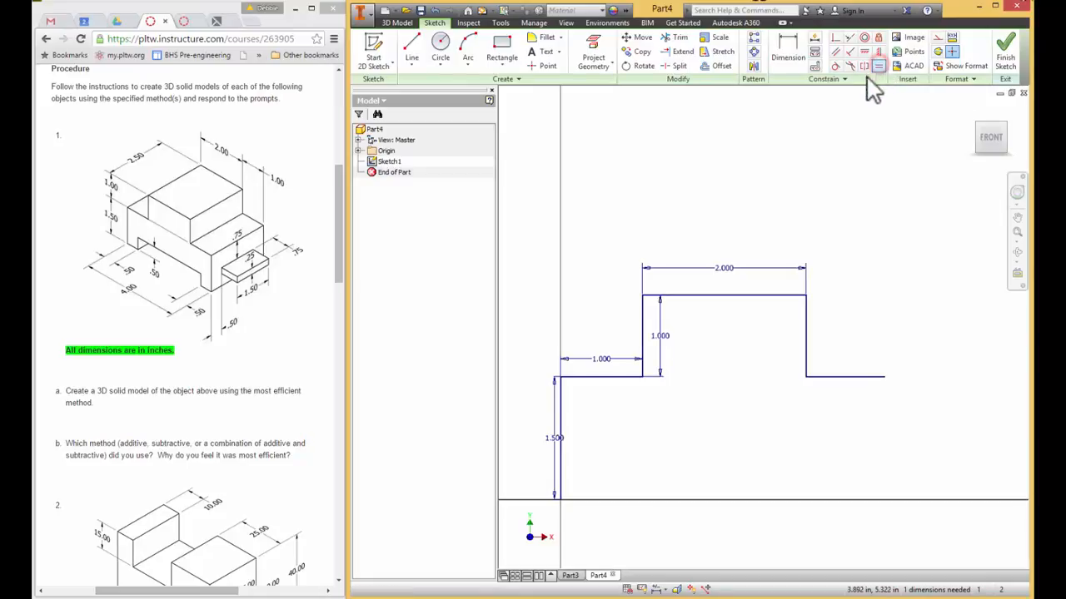
click(599, 376)
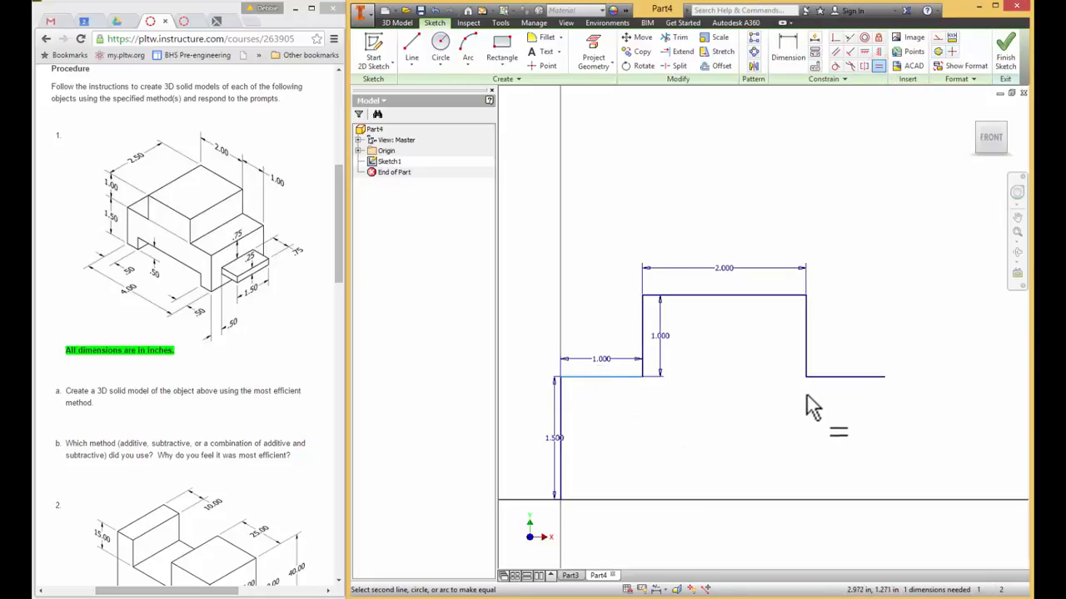
click(836, 377)
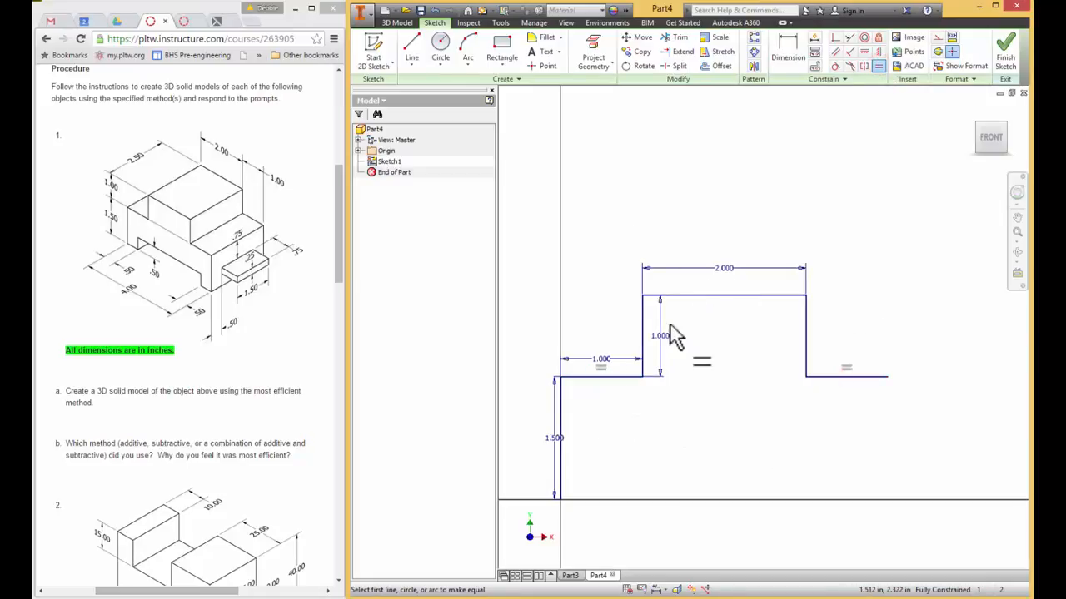
Try to constrain the raised block's left and right vertical sides to equal length
click(643, 343)
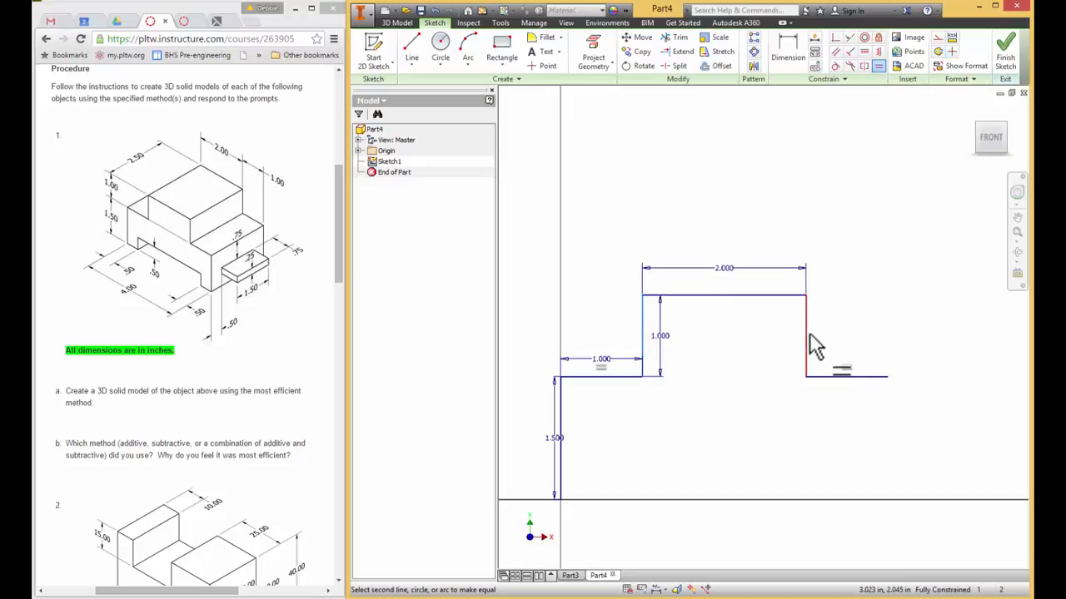
click(806, 336)
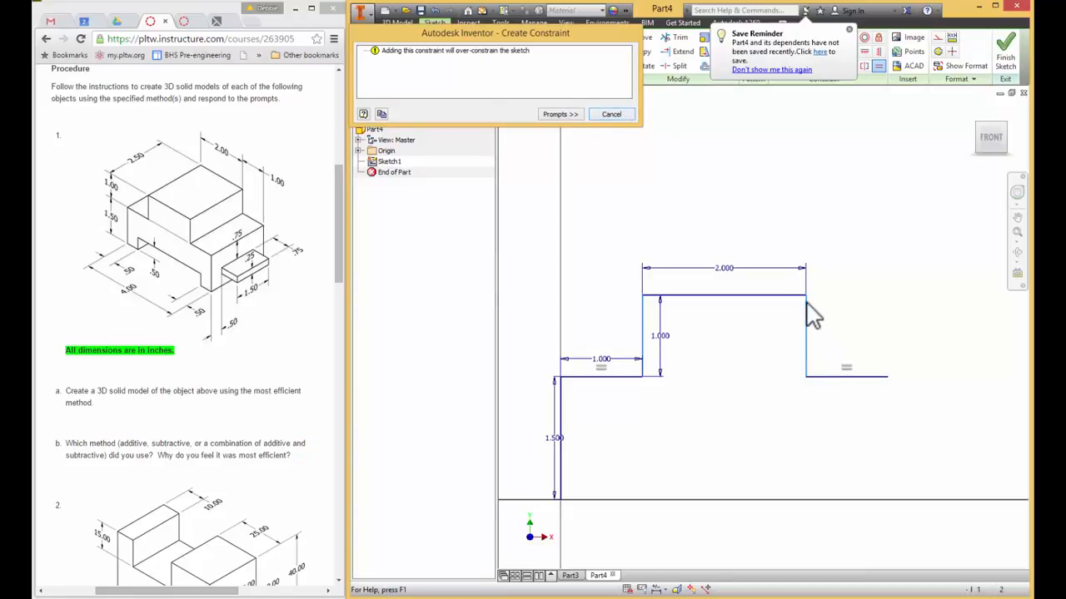
click(609, 115)
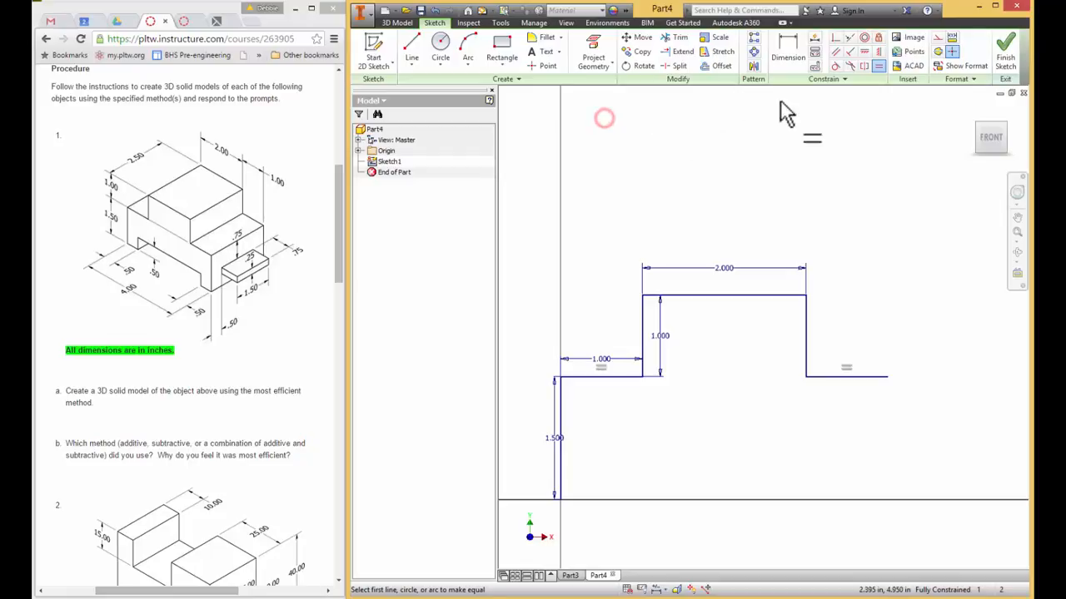
From the right shoulder's end, draw a vertical line down to the origin's level and a base line 0.5 in to the left
click(411, 49)
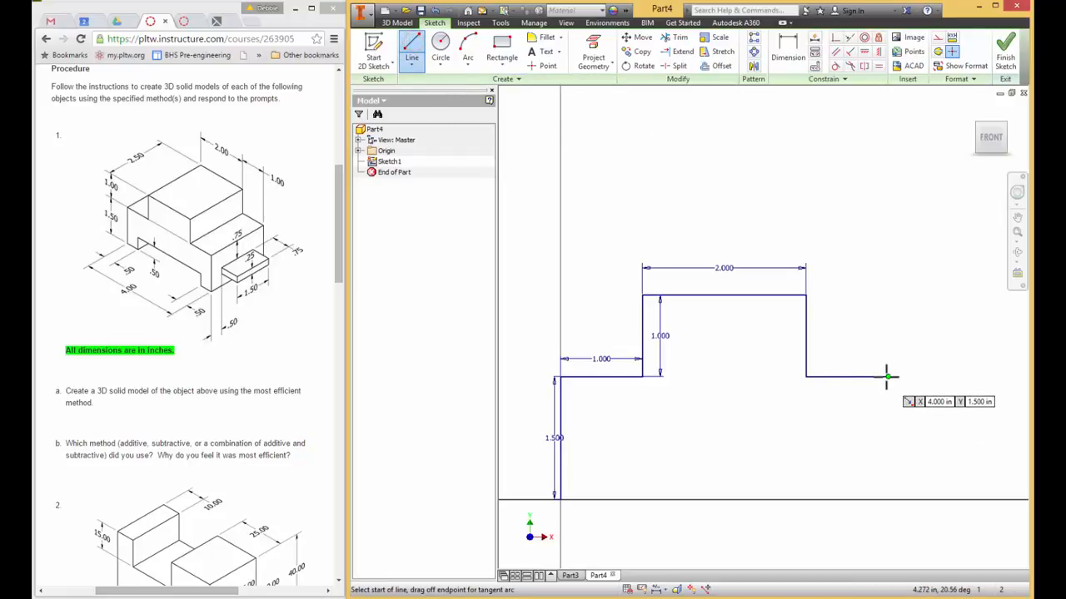
click(886, 376)
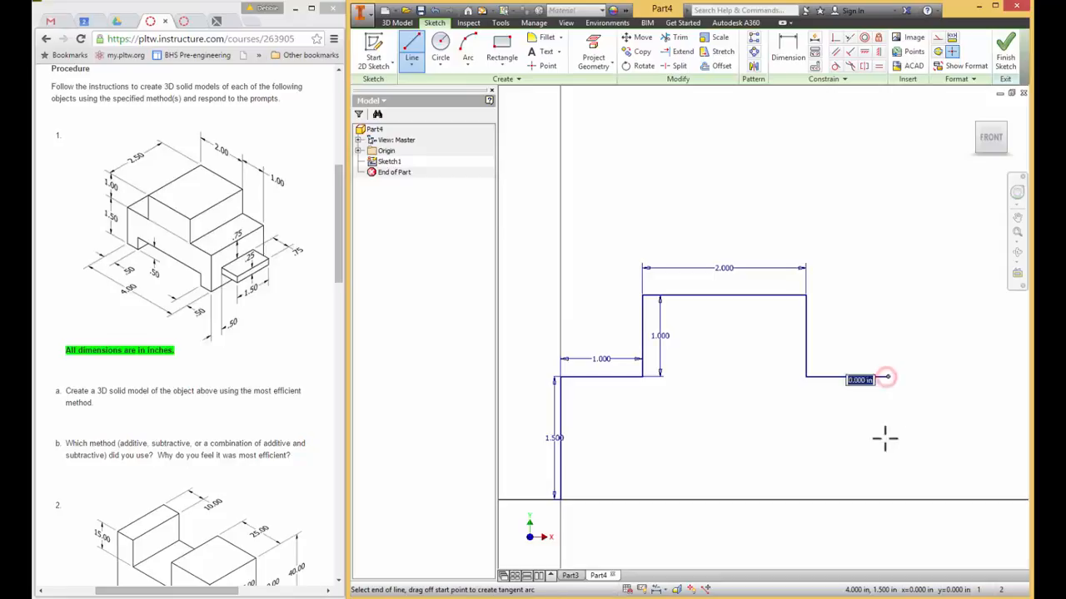
click(887, 499)
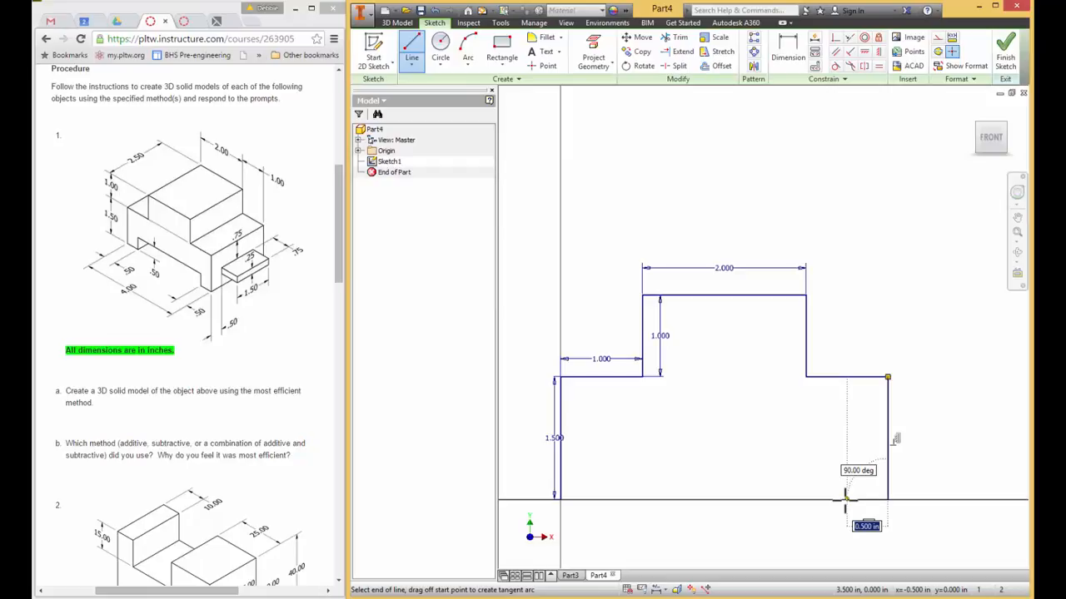
key(BackSpace)
key(Return)
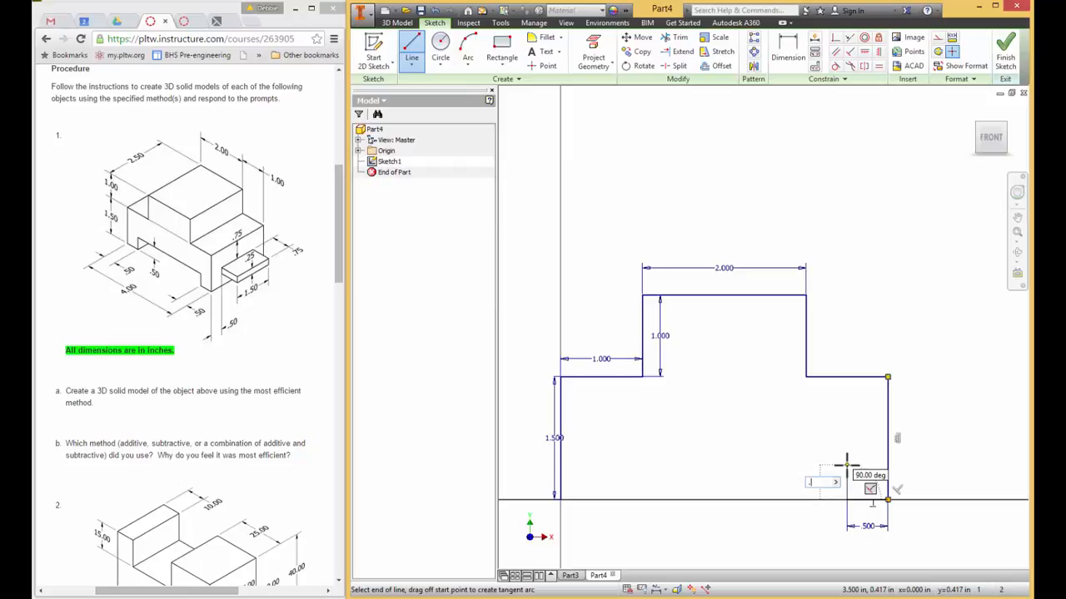
Outline the bottom notch with a line 0.5 in up, one about 2.73 in to the left, and one down to the base level
text(.5)
key(Return)
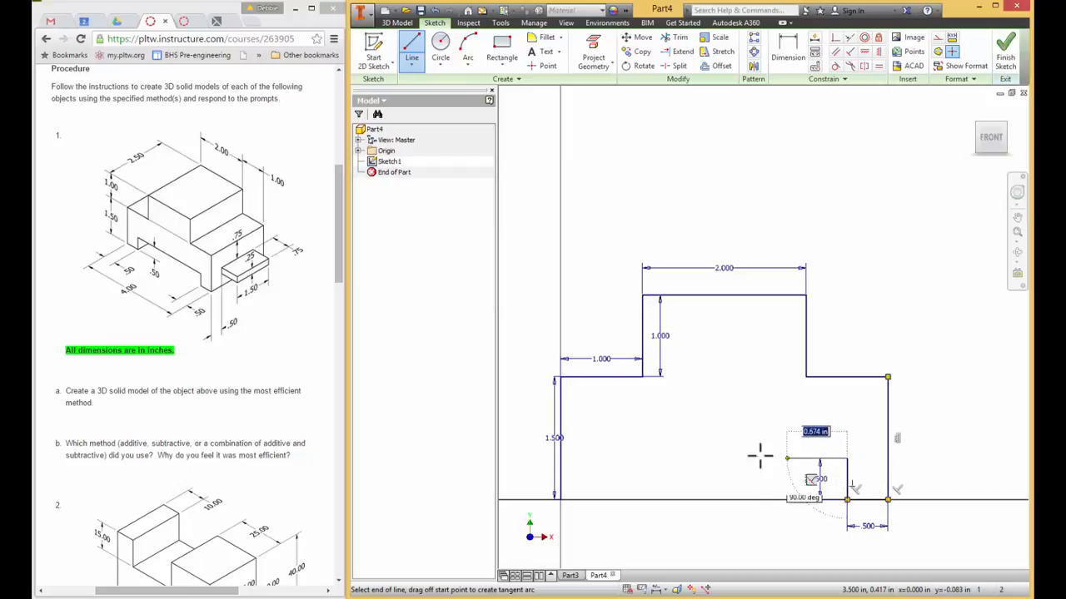
click(622, 459)
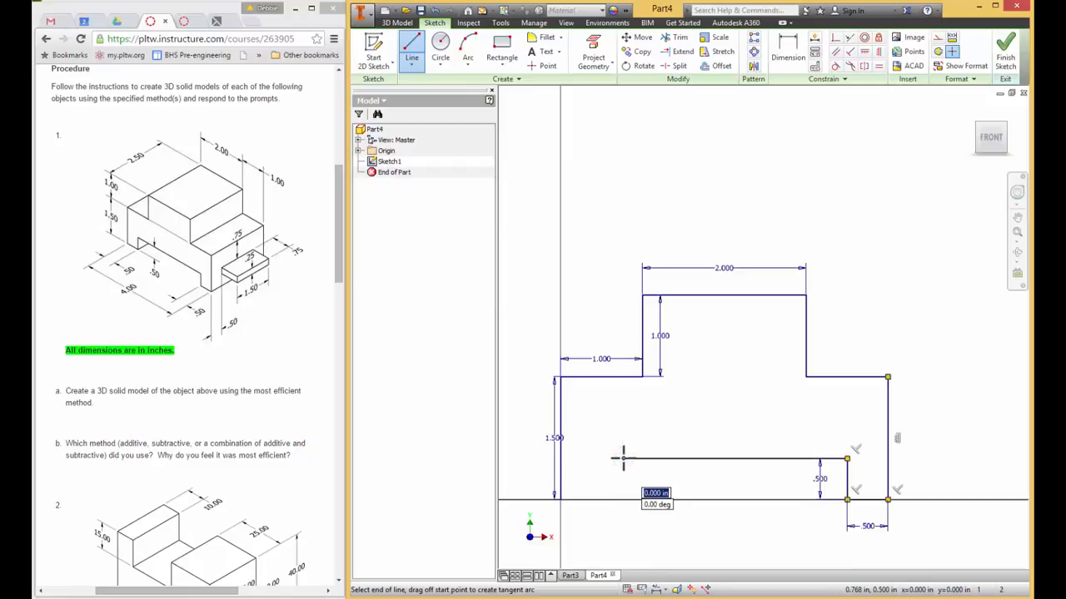
click(622, 500)
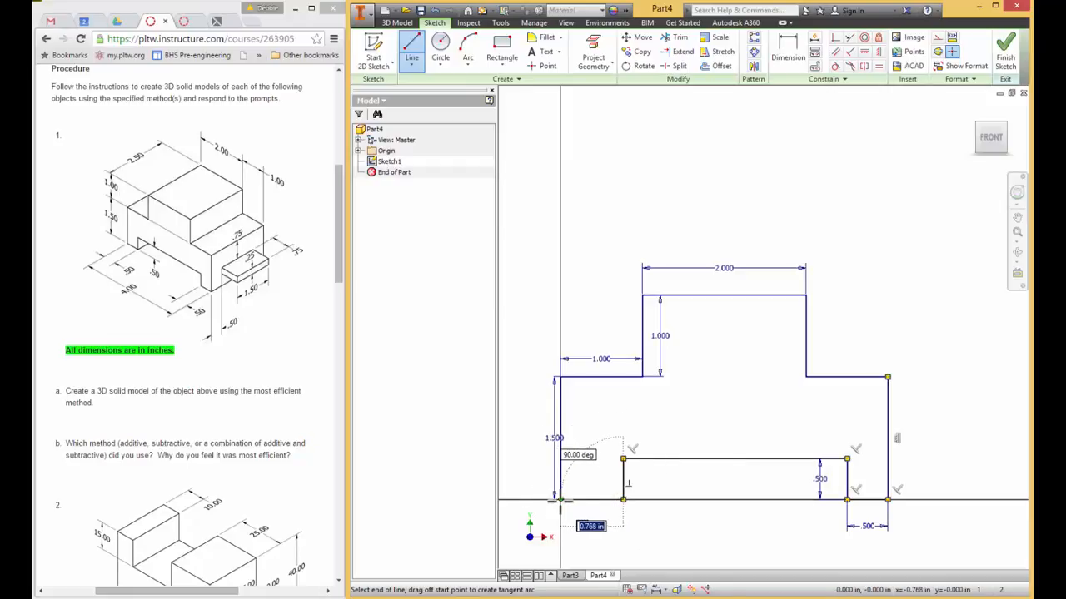
Close the profile with a base line to the origin and constrain the two bottom foot segments to equal length
click(561, 499)
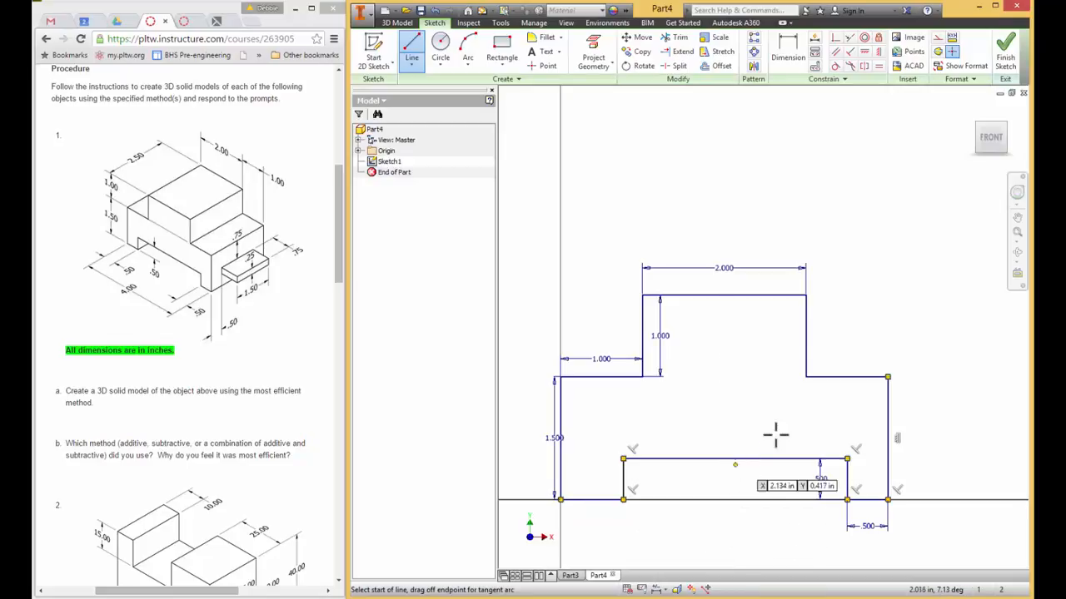
click(879, 66)
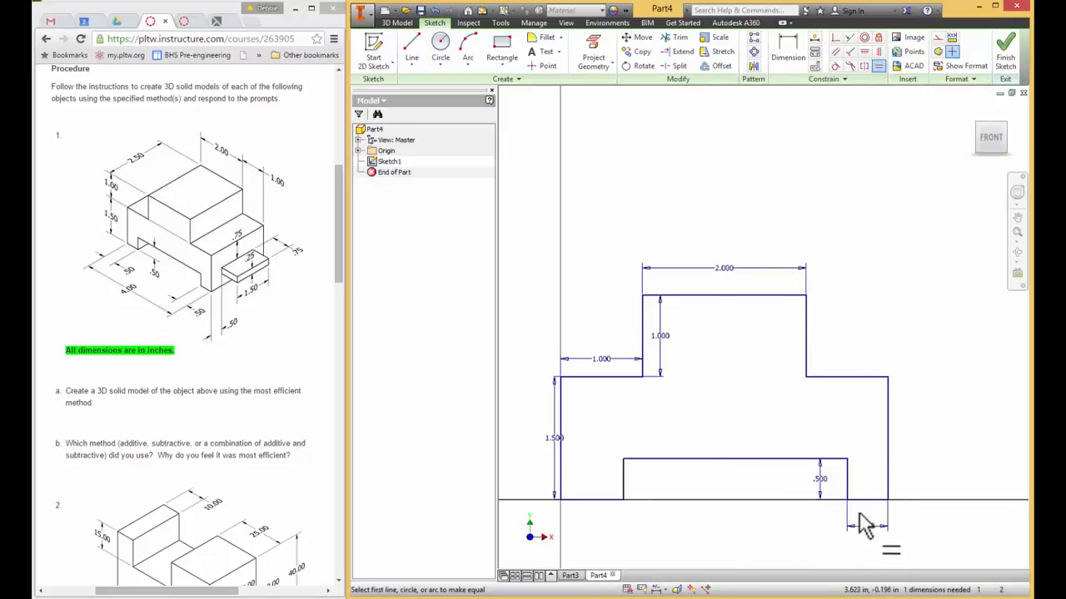
click(862, 500)
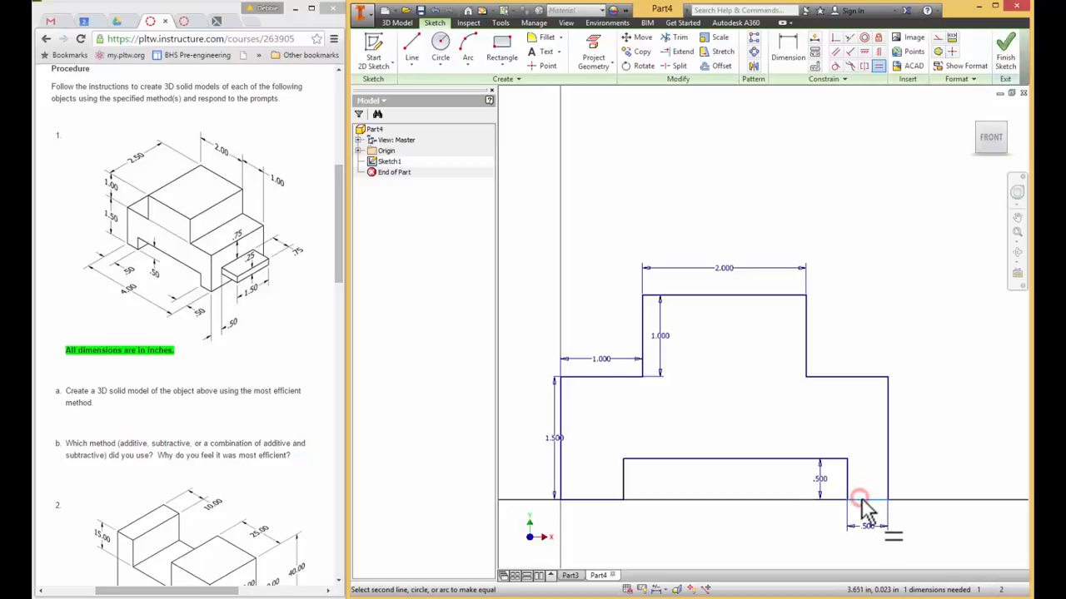
click(579, 500)
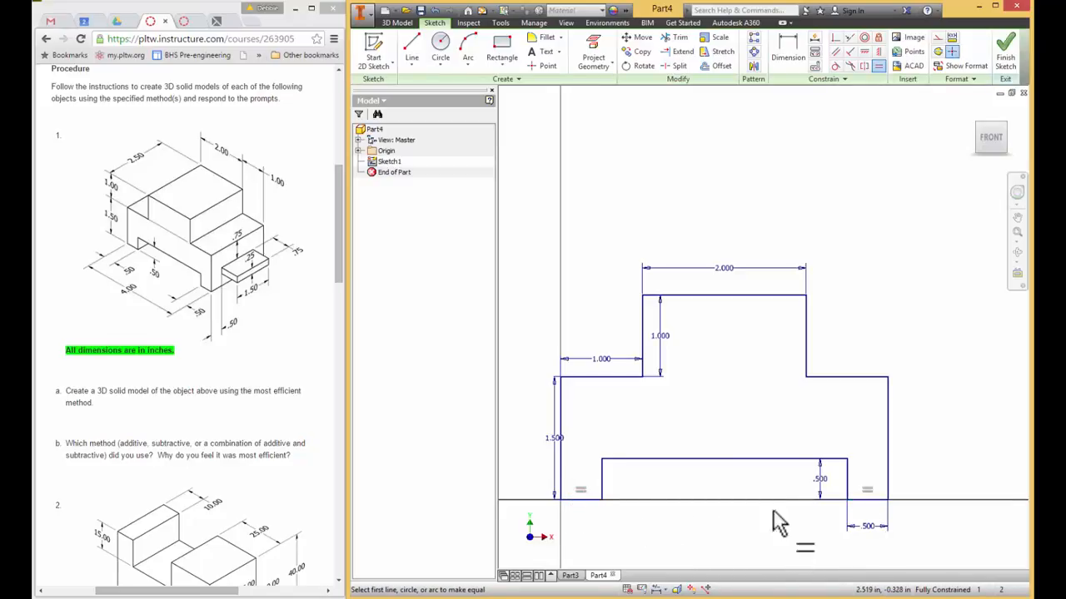
Try to constrain the bottom notch's left and right vertical sides to equal length
click(845, 482)
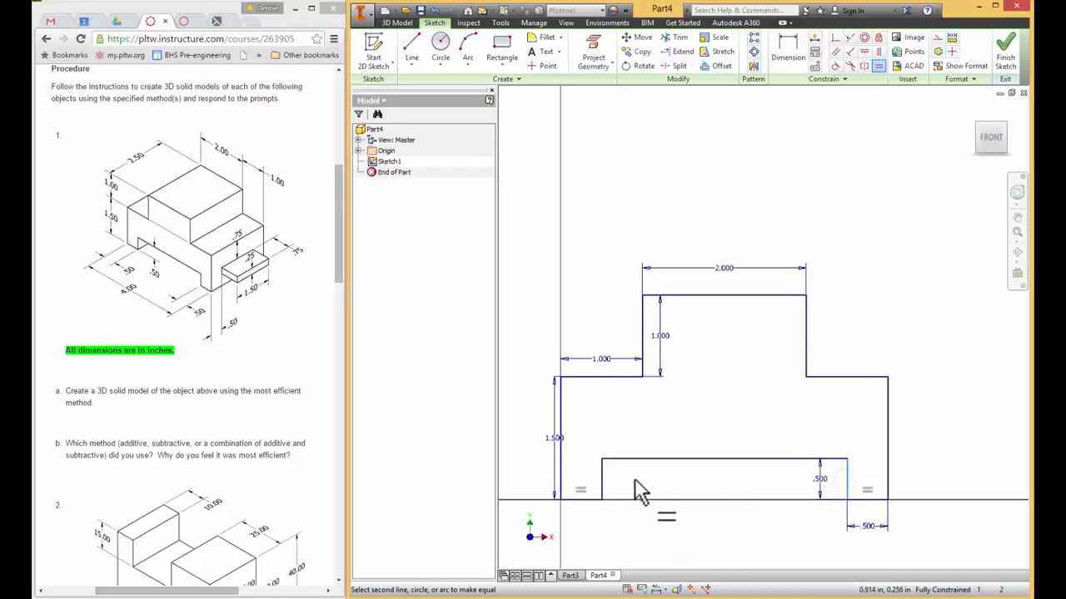
click(602, 483)
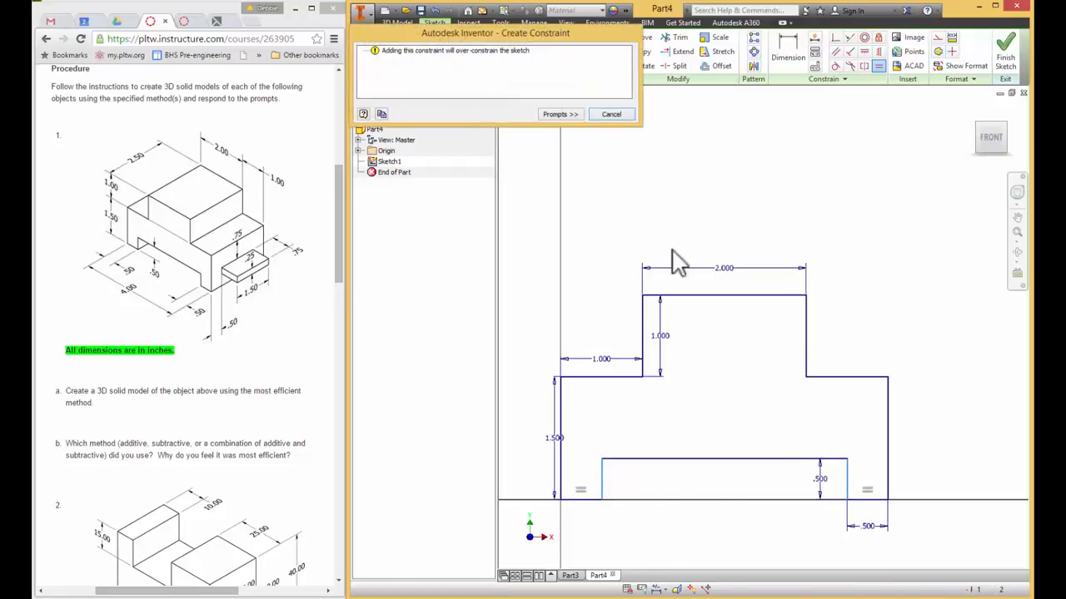
click(610, 116)
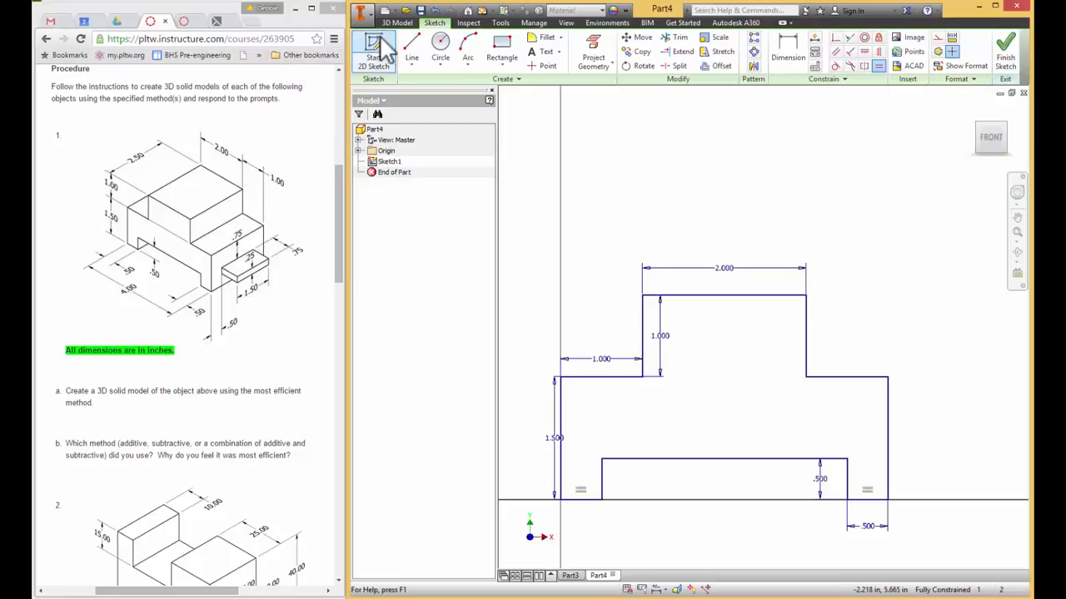
Extrude the closed front profile 2.5 in as a solid, keeping the default forward direction
click(398, 23)
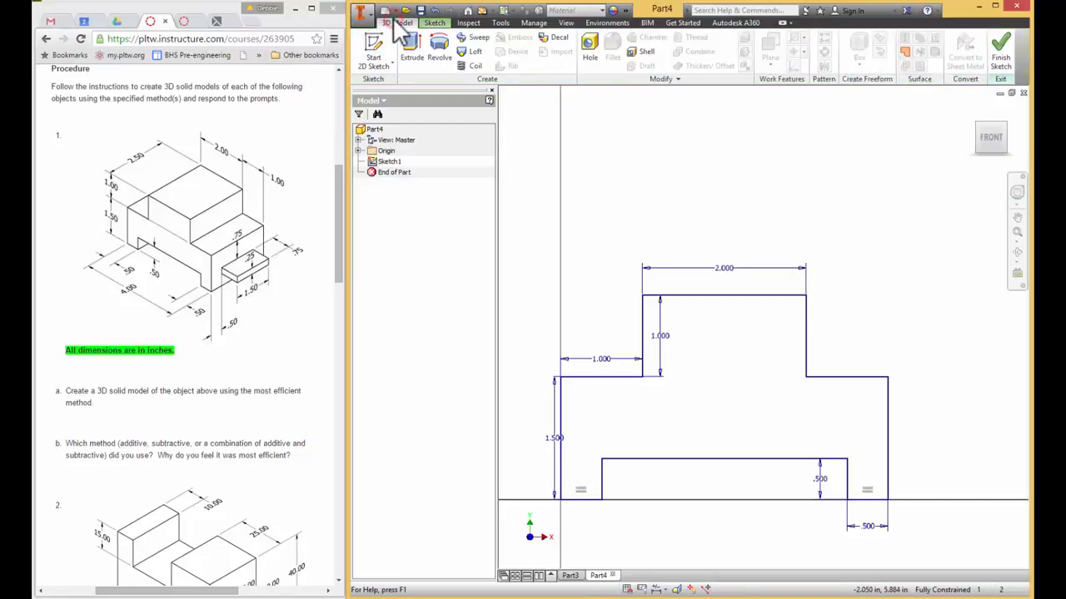
click(413, 43)
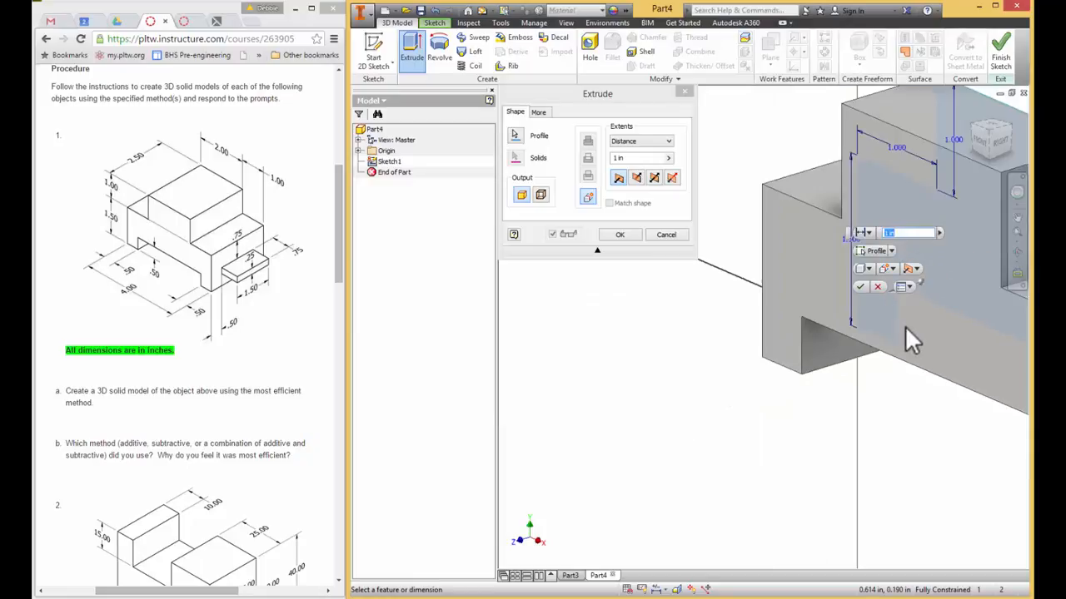
middle_drag(901, 302, 723, 376)
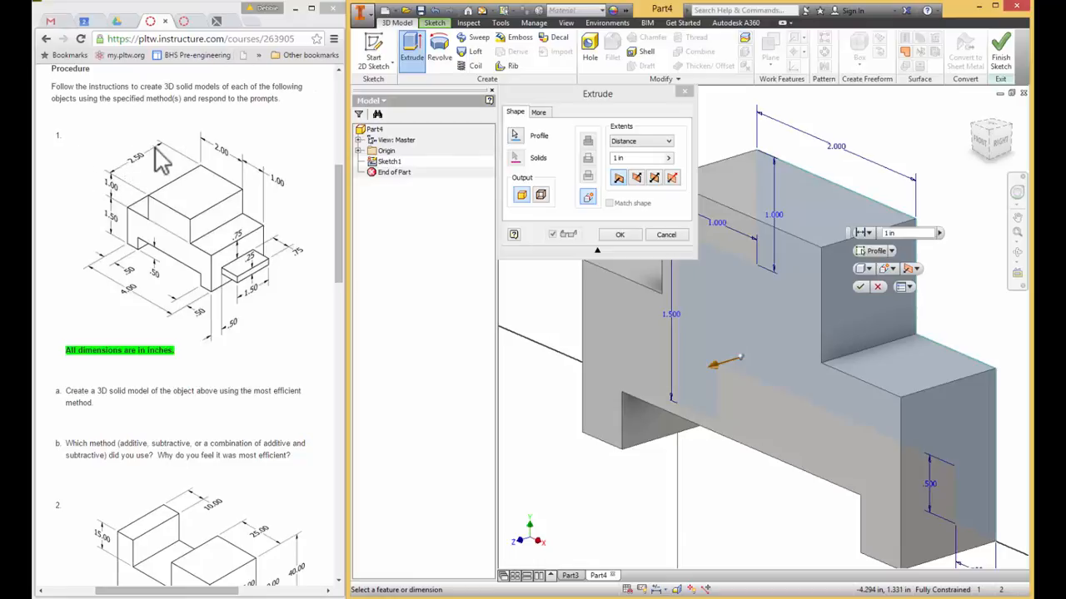
click(632, 158)
text(2.5)
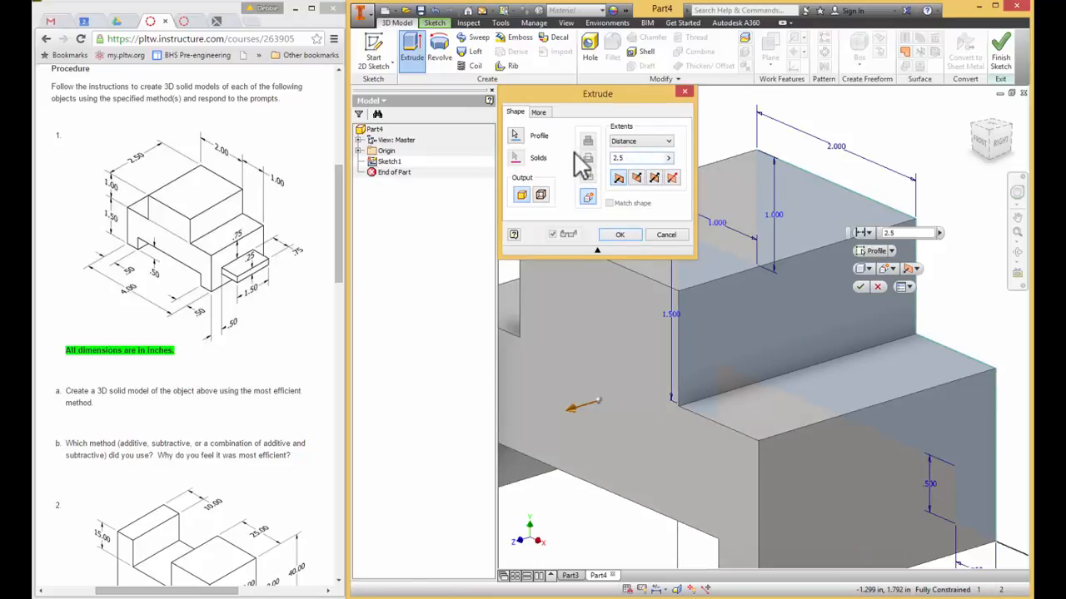
click(638, 178)
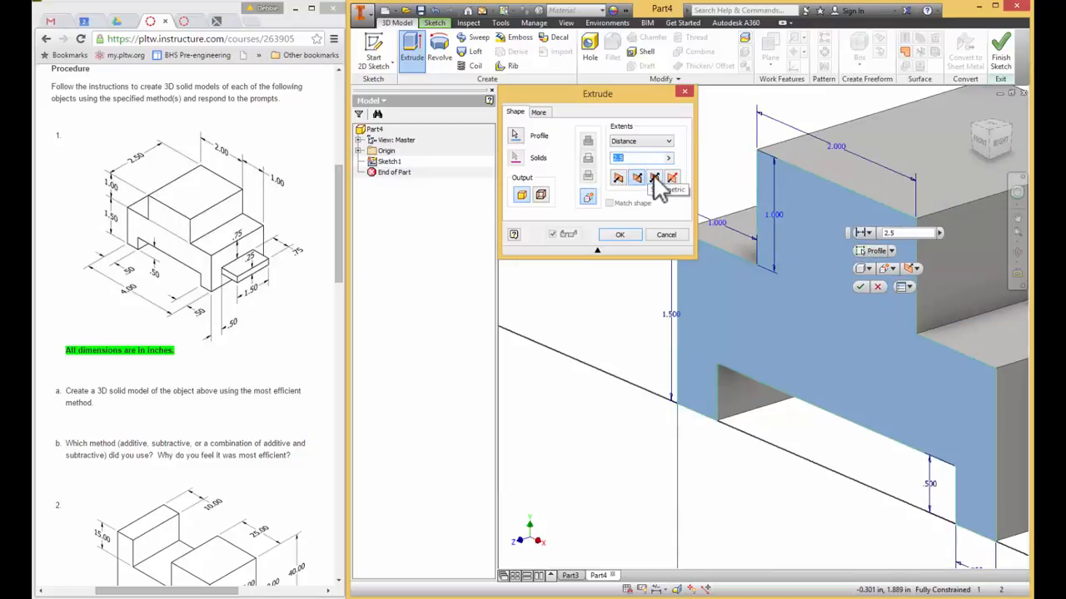
click(654, 178)
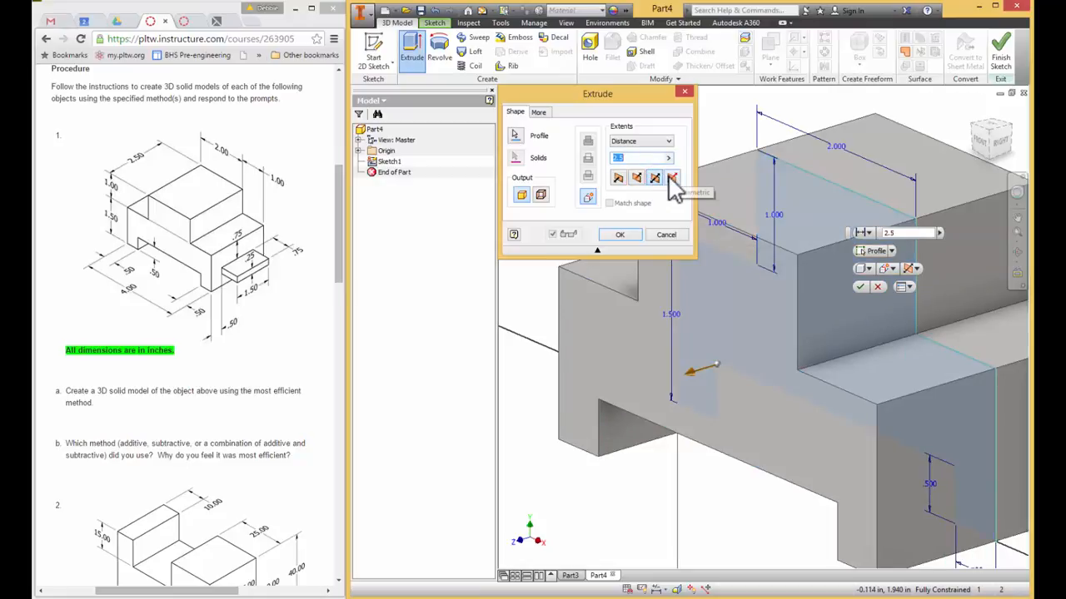
click(619, 177)
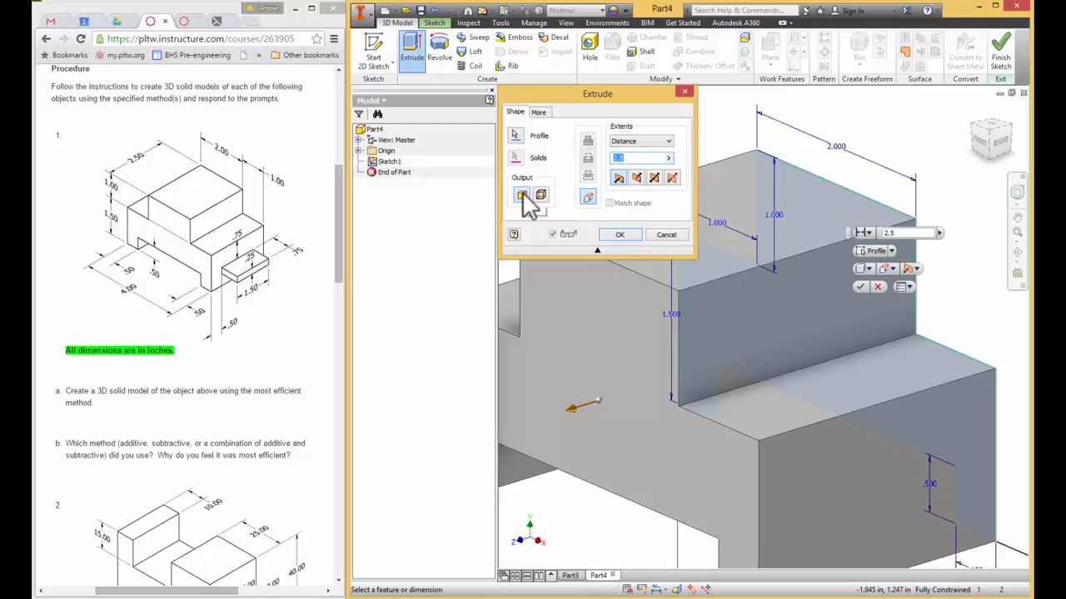
click(625, 234)
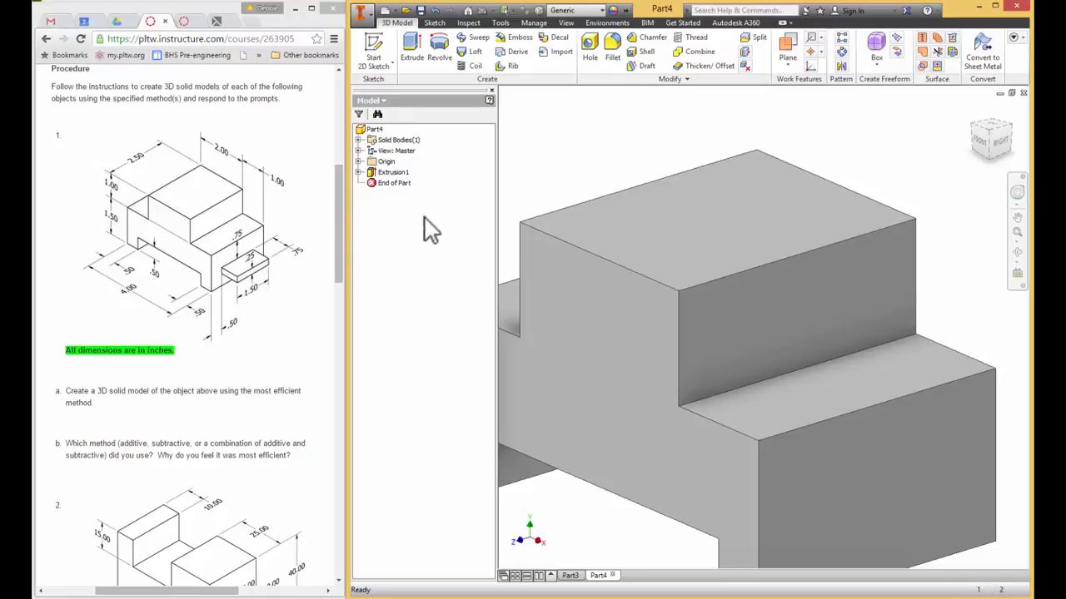
Start a sketch on the body's lower right end face and project the face's outline into it
click(377, 53)
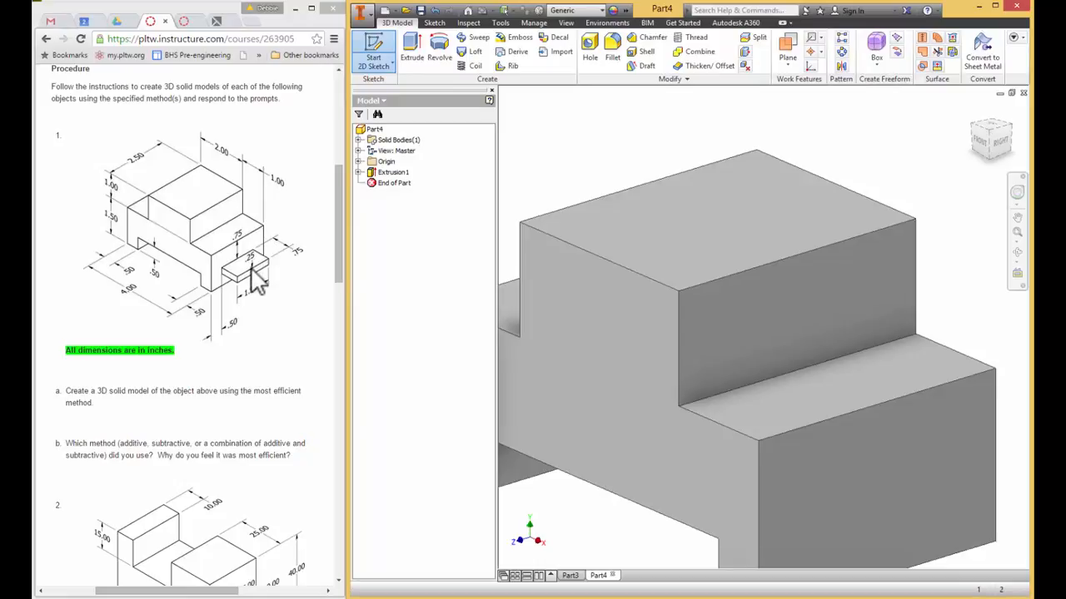
click(863, 449)
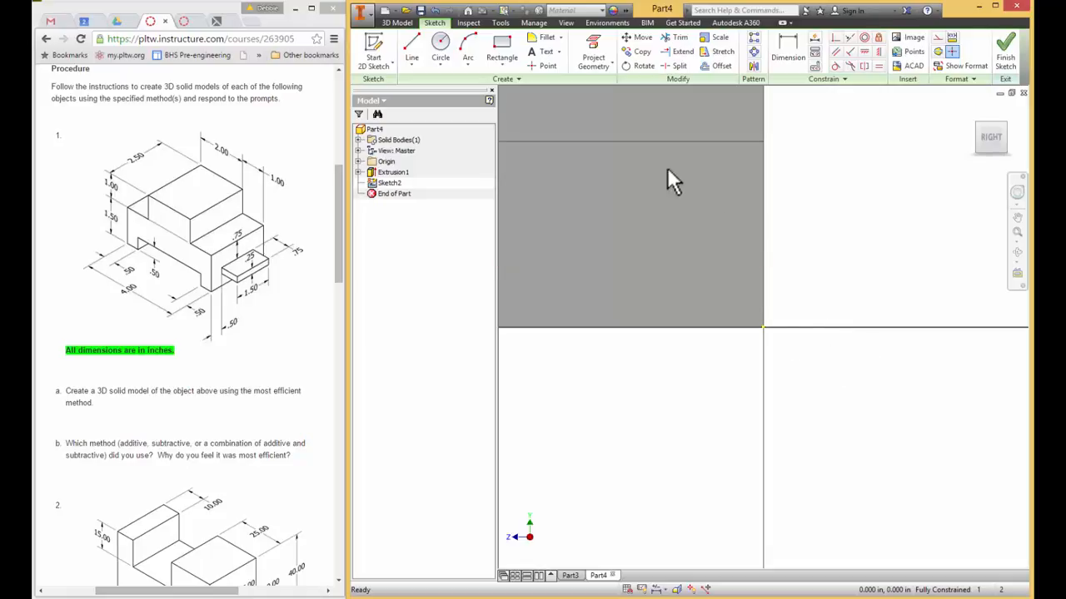
scroll(862, 242, up, 2)
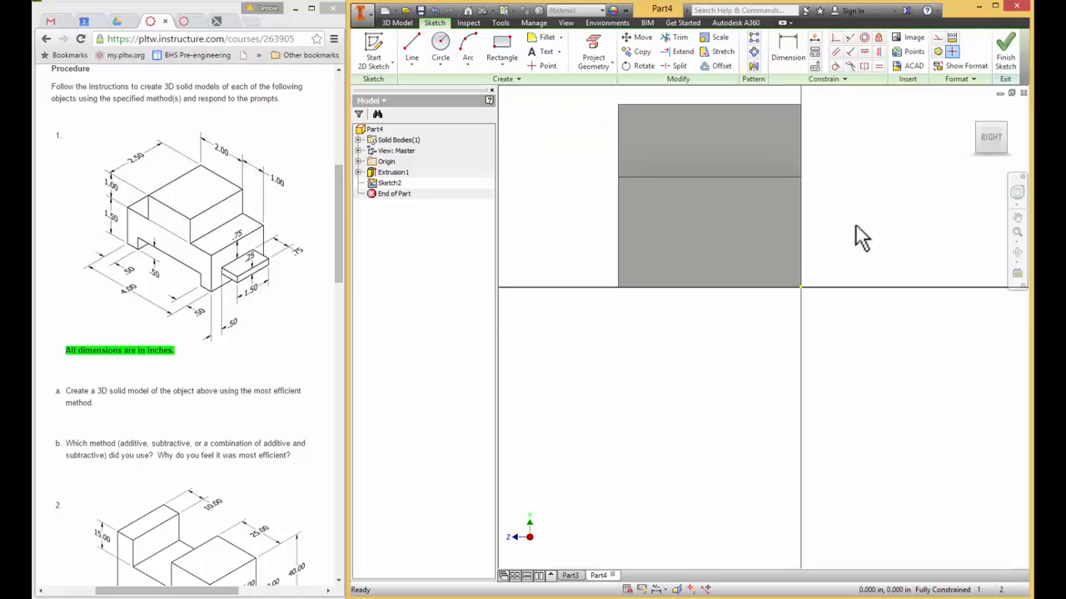
mouse_move(863, 233)
middle_down()
mouse_move(857, 280)
mouse_move(890, 388)
mouse_move(889, 379)
middle_up()
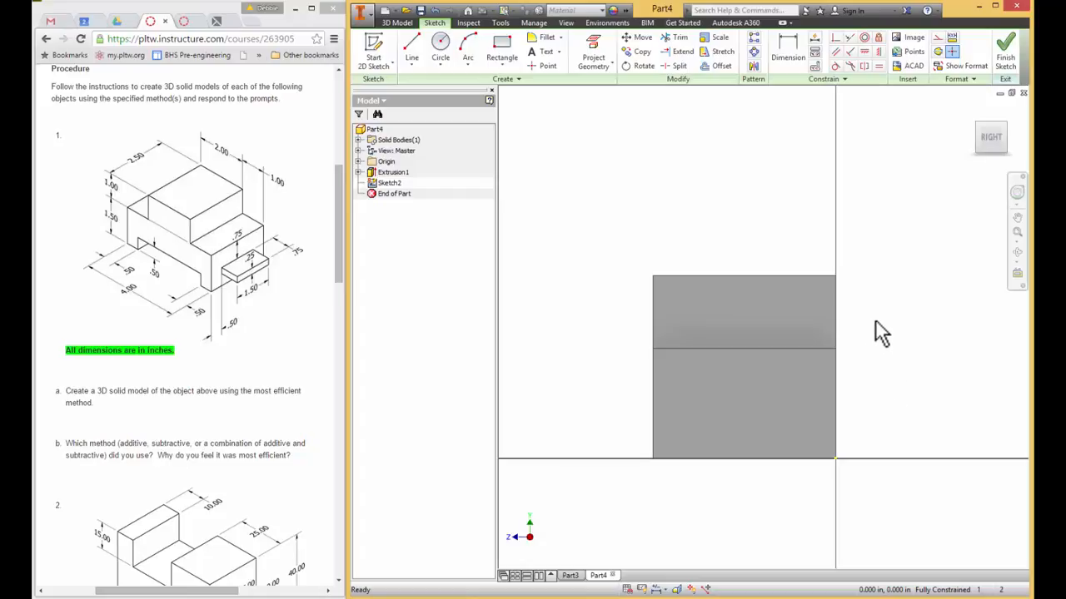
mouse_move(874, 325)
middle_down()
mouse_move(875, 341)
mouse_move(880, 311)
mouse_move(857, 226)
mouse_move(868, 280)
mouse_move(894, 309)
middle_up()
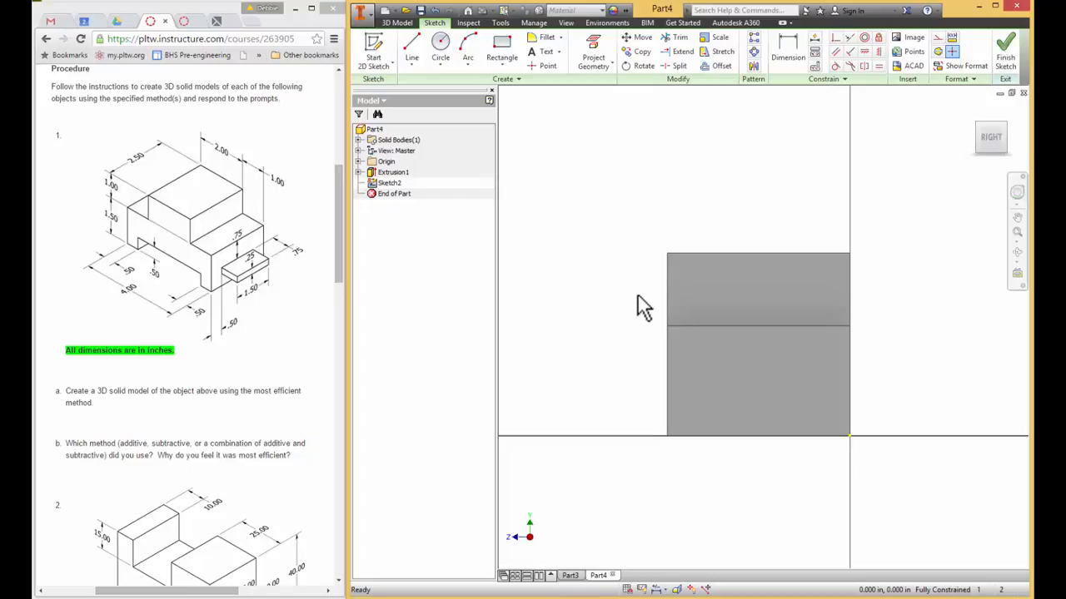
click(598, 48)
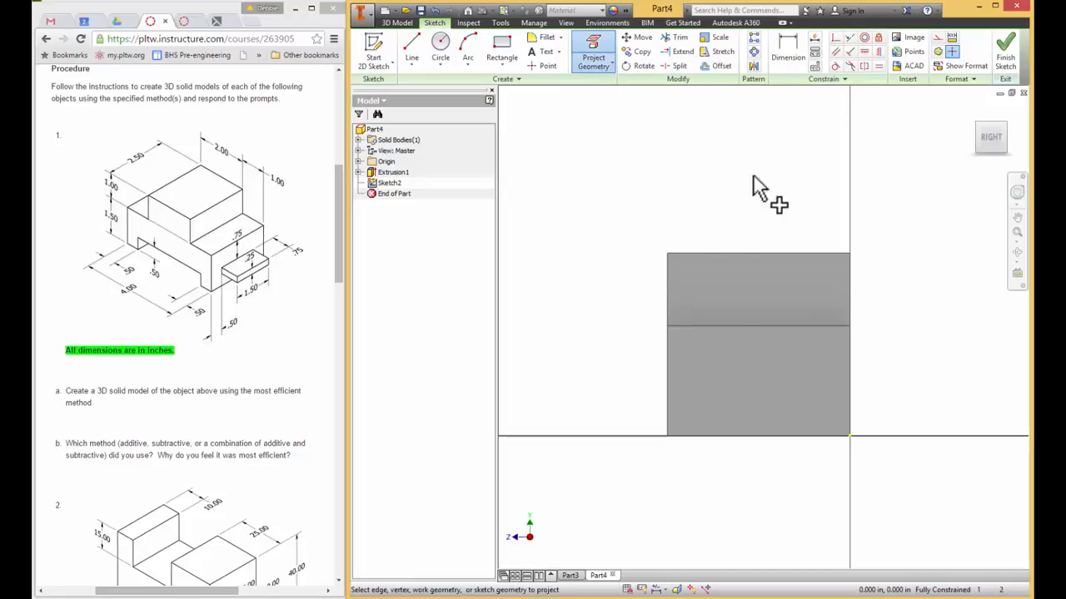
click(785, 358)
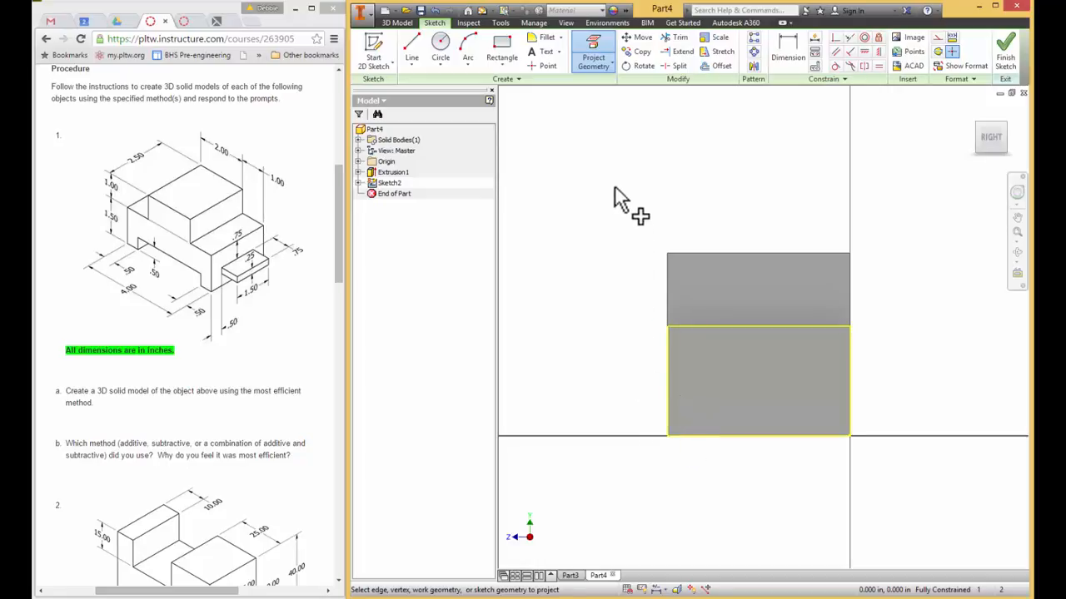
Draw a rectangle 1.5 in wide and 0.25 in high inside the projected face outline and nudge it slightly upward
click(505, 47)
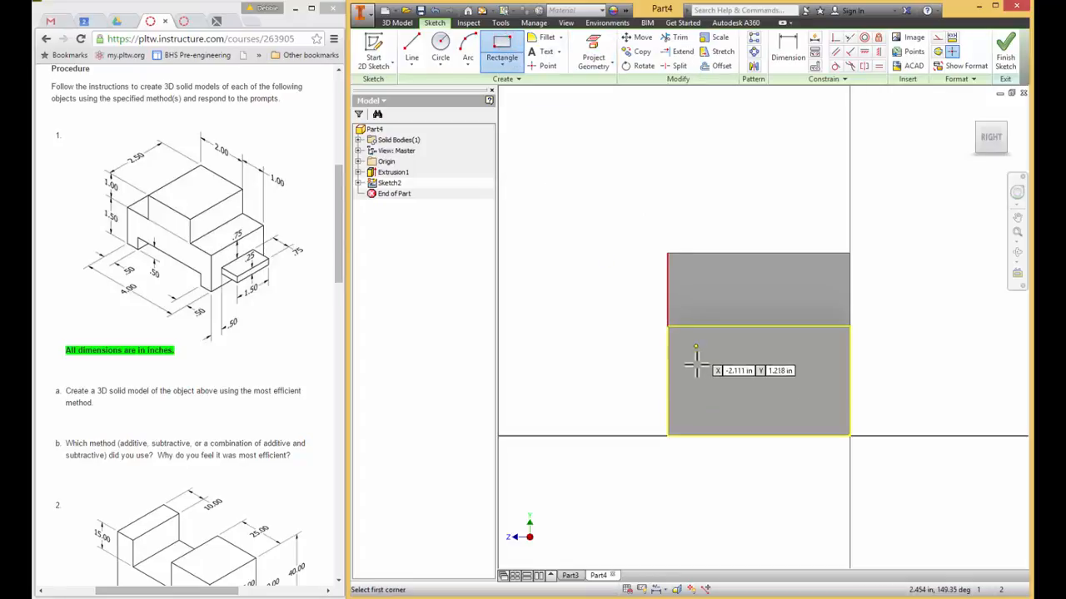
click(697, 362)
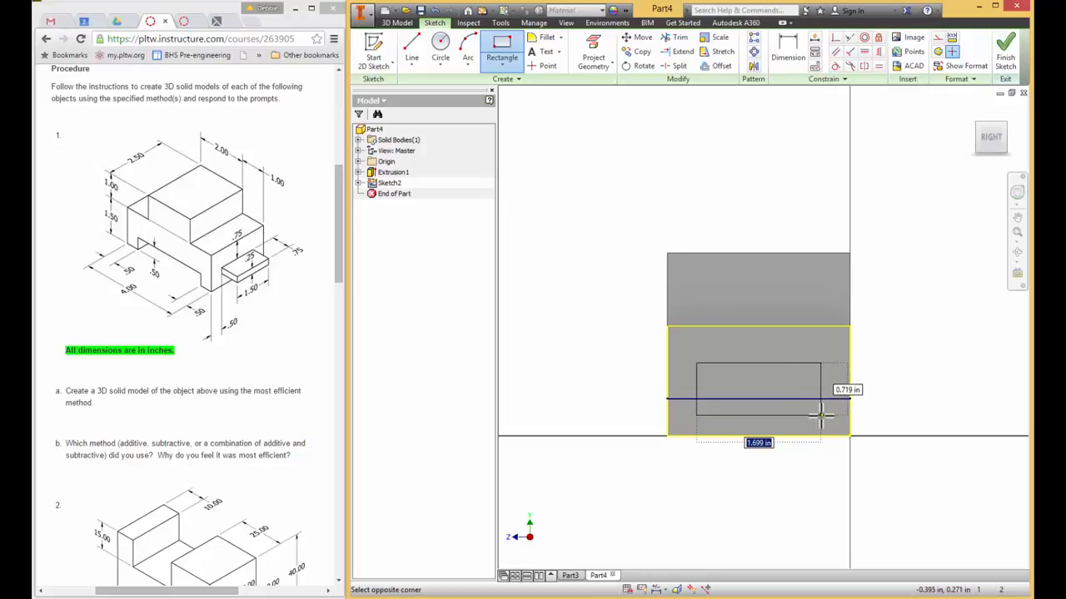
text(1.5)
key(Tab)
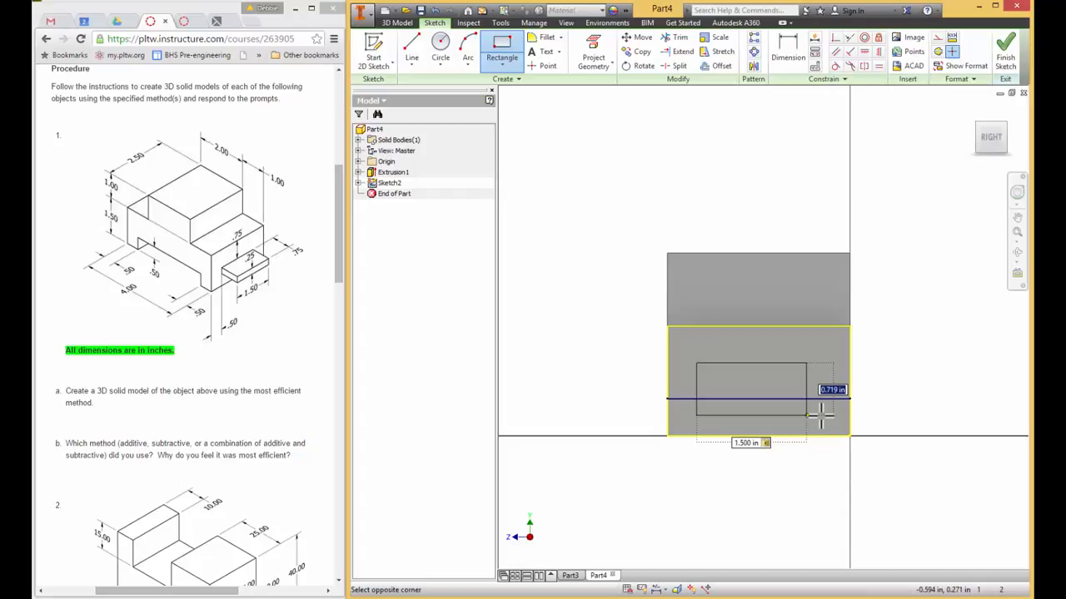
text(.25)
key(Return)
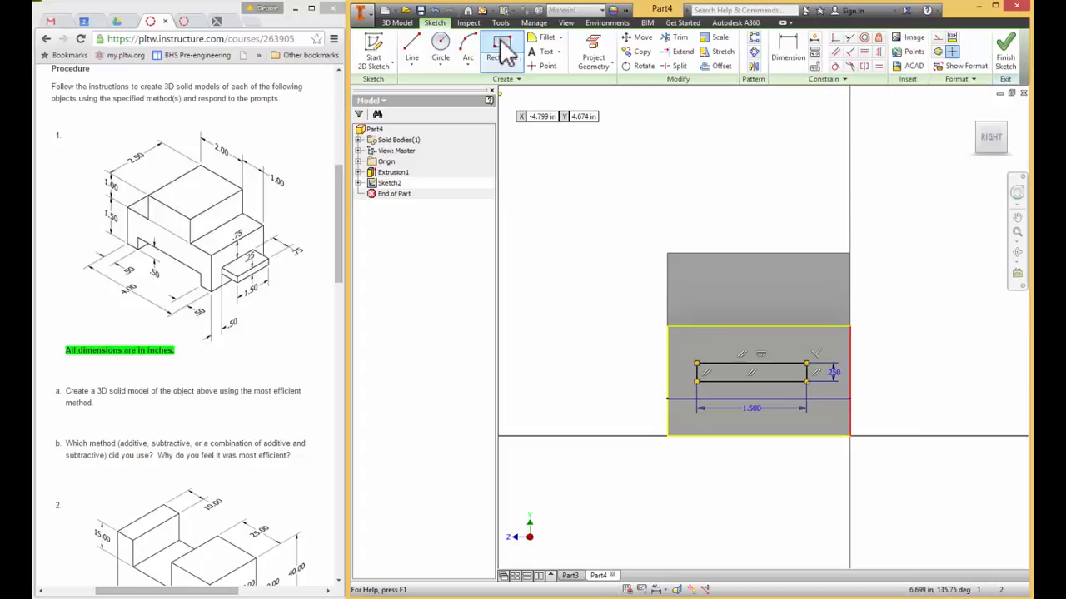
key(Escape)
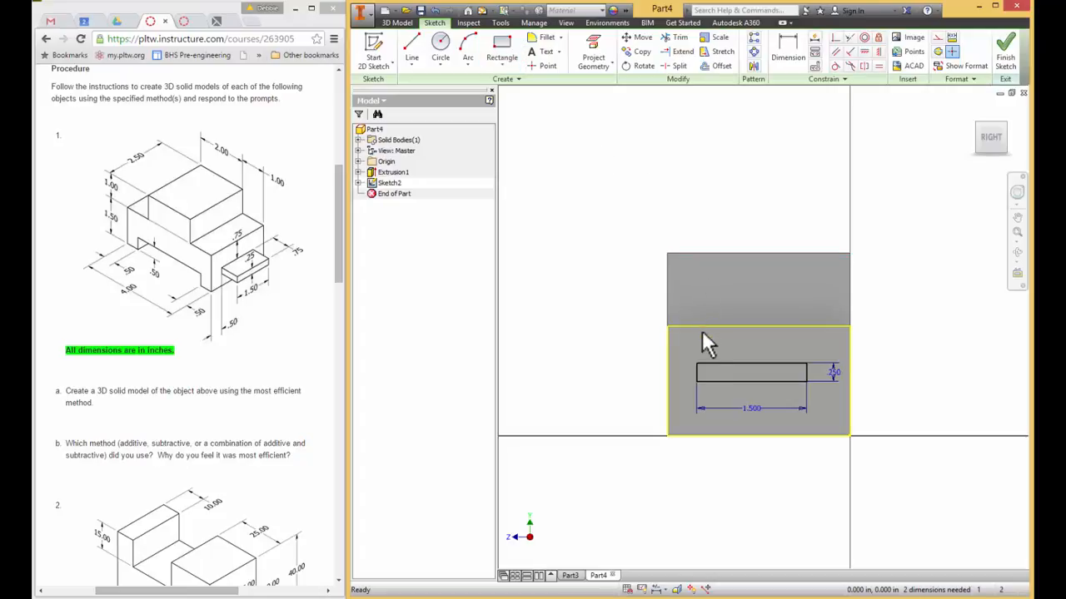
mouse_move(696, 364)
mouse_down()
mouse_move(725, 384)
mouse_move(698, 356)
mouse_up()
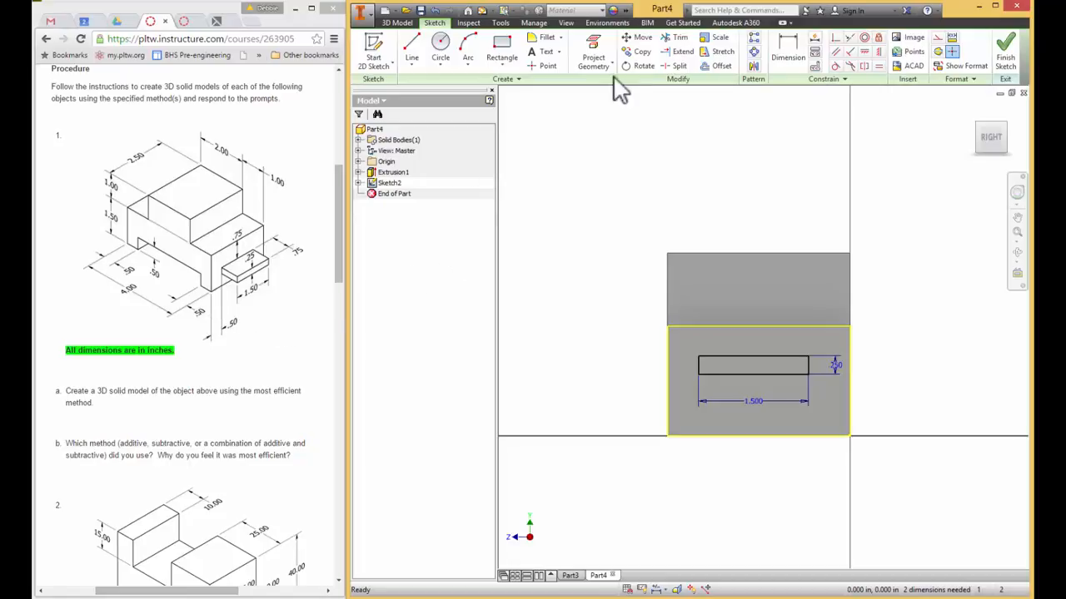
Dimension the rectangle's left side 0.5 in from the face's left edge
click(790, 48)
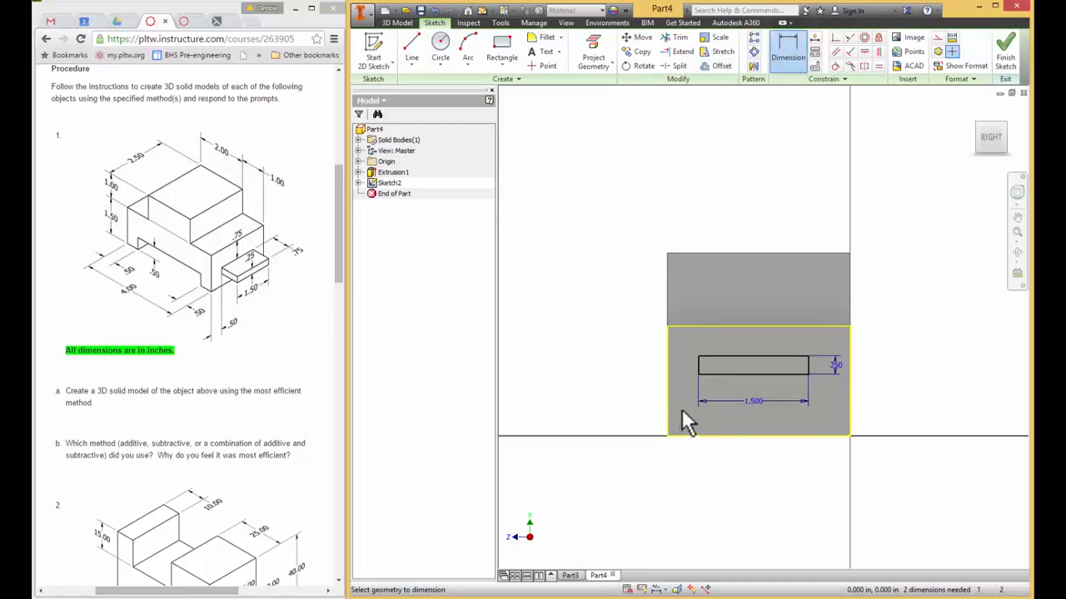
click(697, 360)
click(668, 369)
click(680, 471)
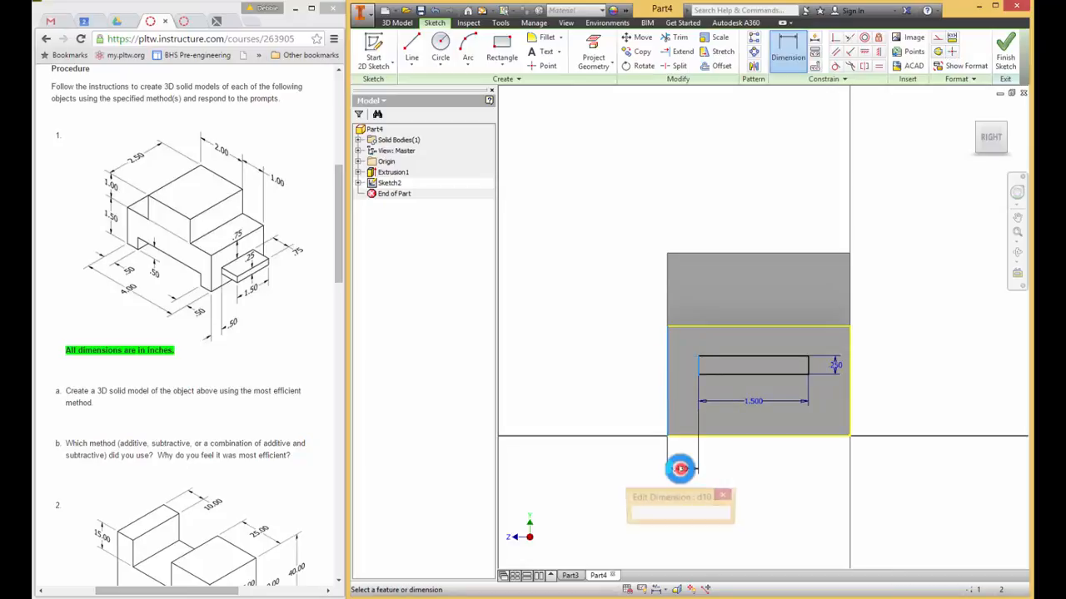
key(BackSpace)
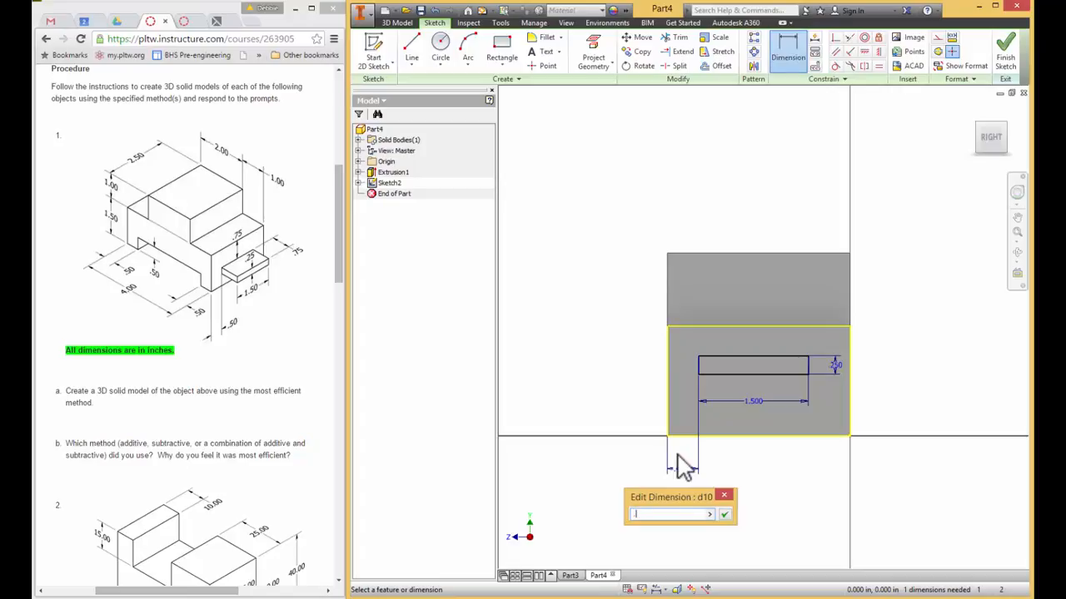
text(.5)
key(Return)
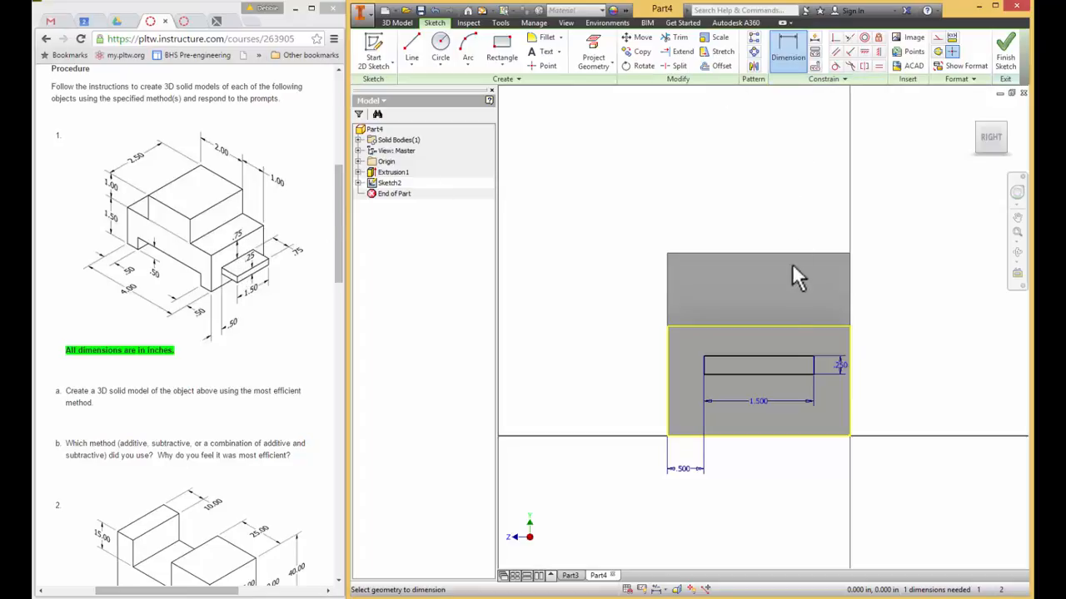
Dimension the rectangle's top edge 0.75 in below the top edge of the projected face outline
click(761, 356)
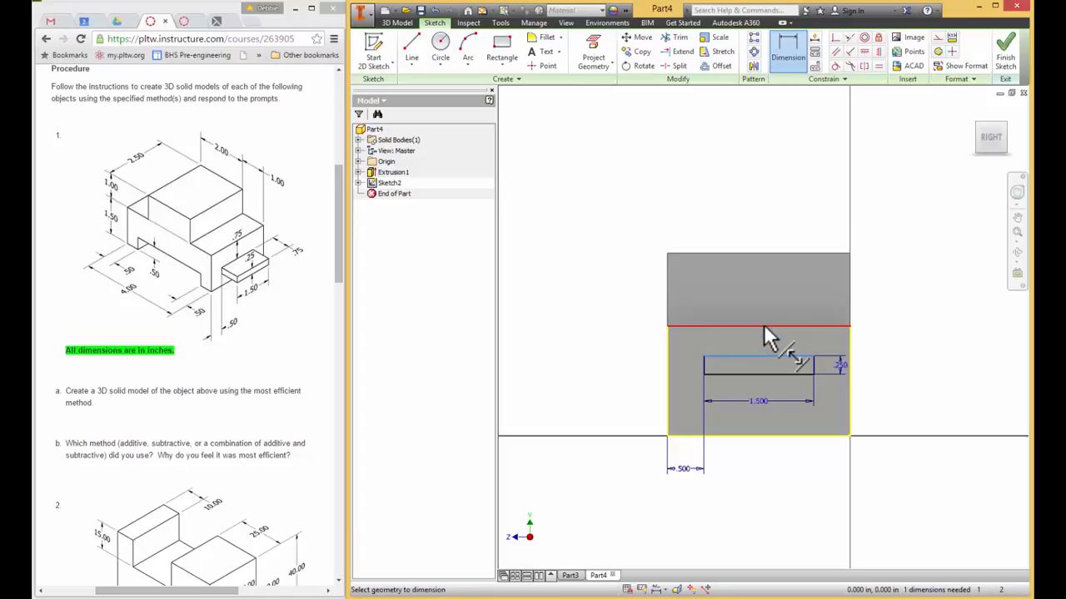
click(764, 324)
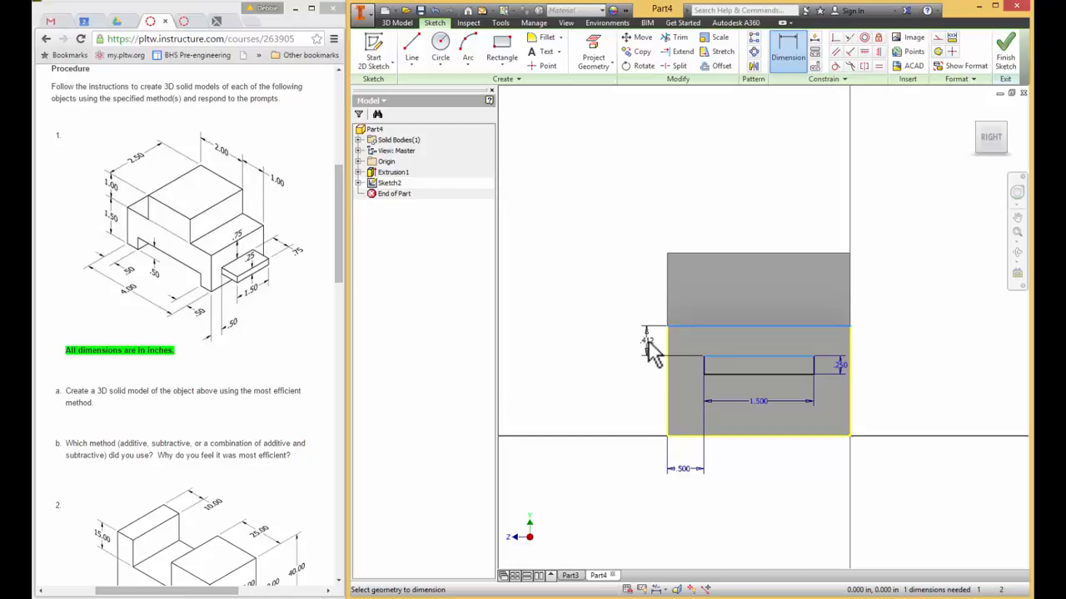
click(646, 341)
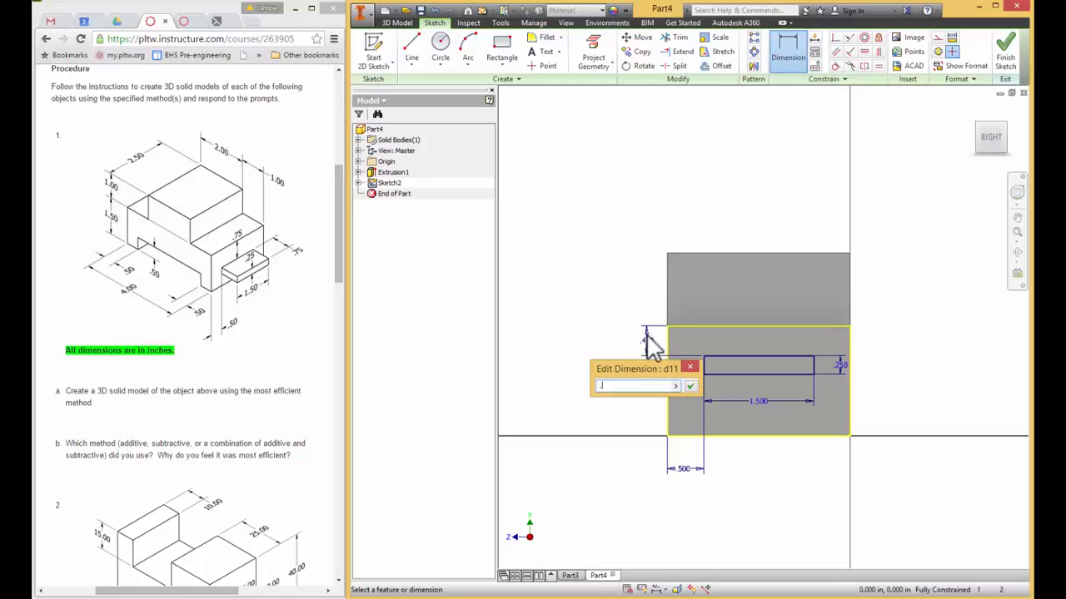
key(Return)
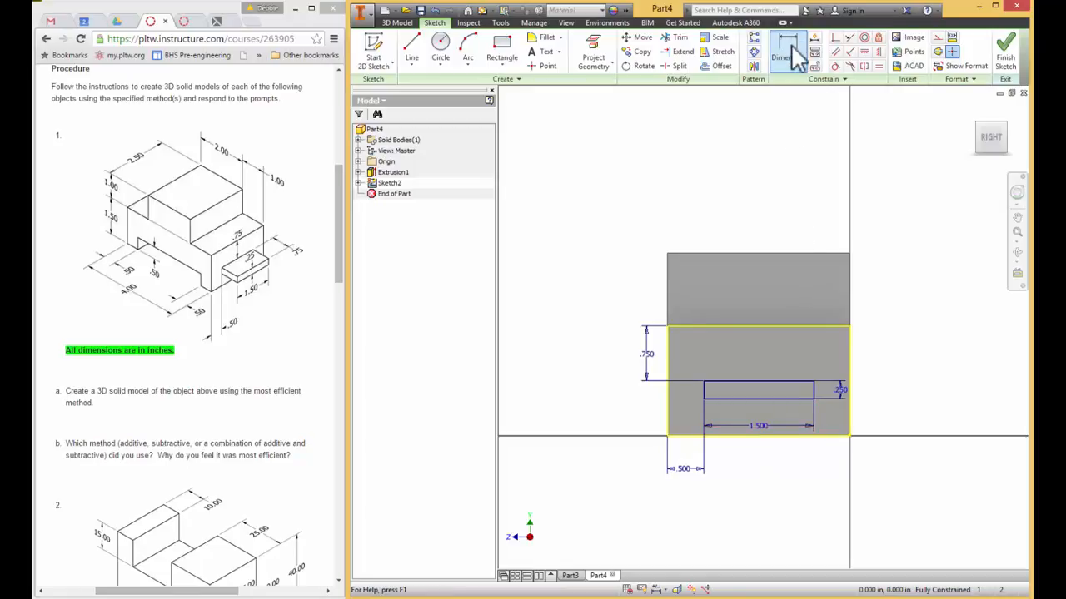
key(Escape)
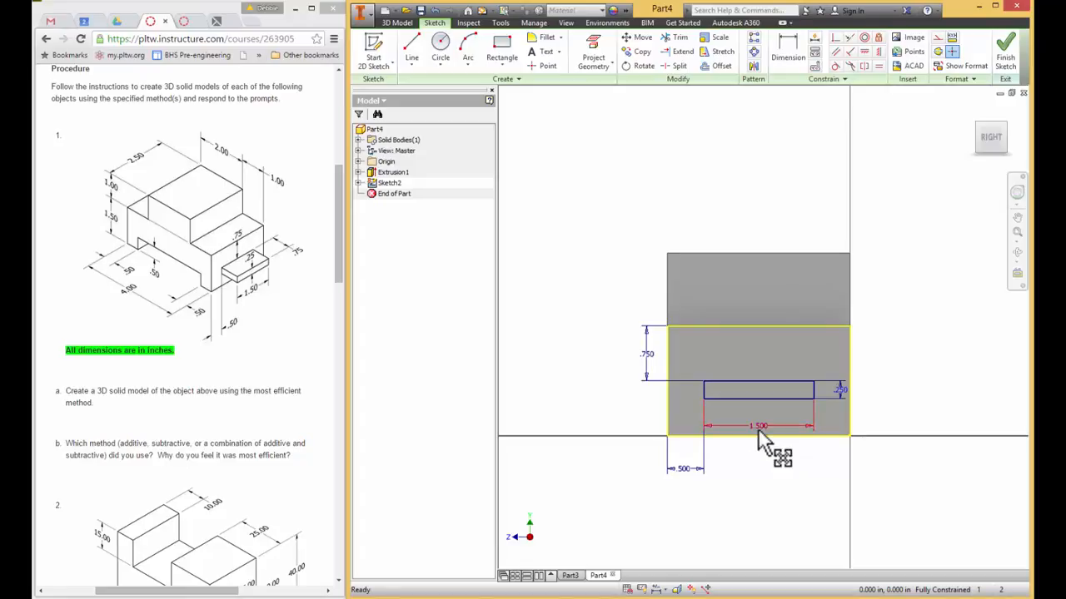
Reposition the rectangle's width and height dimensions outside the face outline and finish the sketch
drag(757, 433, 759, 469)
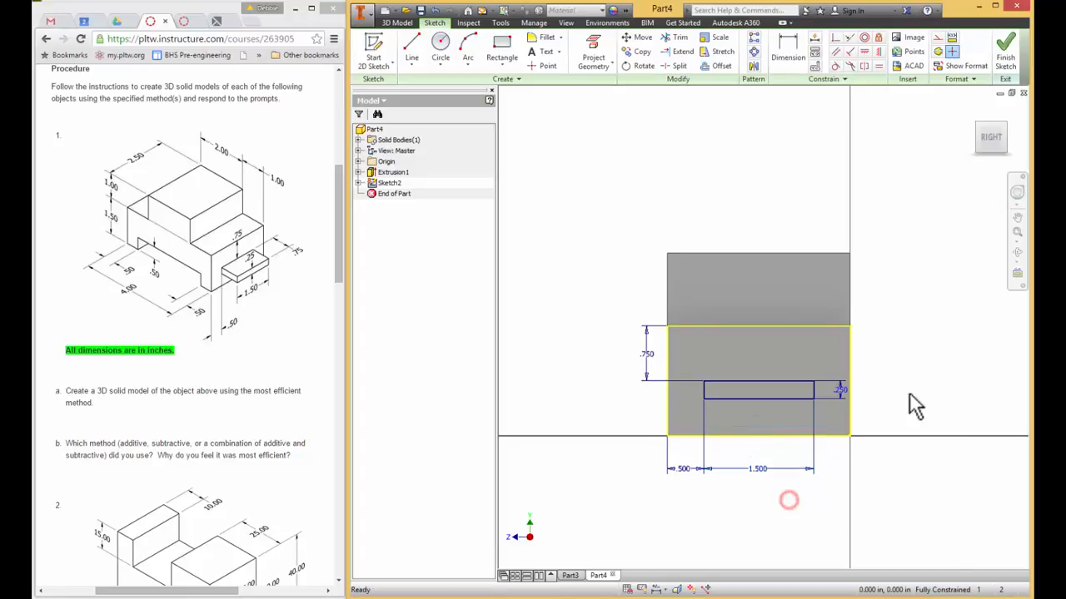
drag(843, 398, 883, 398)
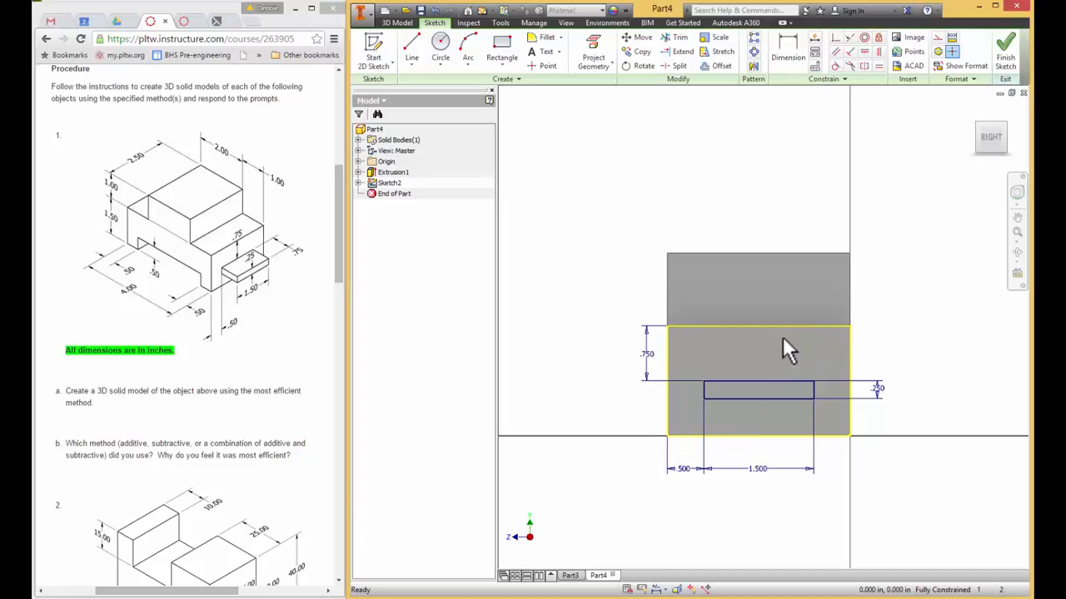
click(1004, 51)
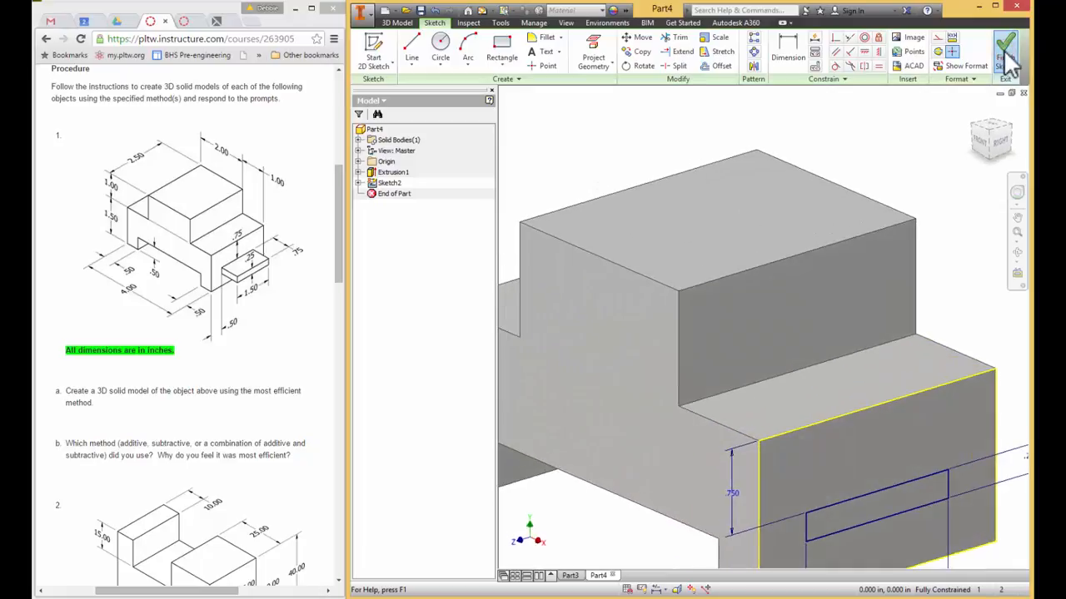
scroll(876, 255, up, 3)
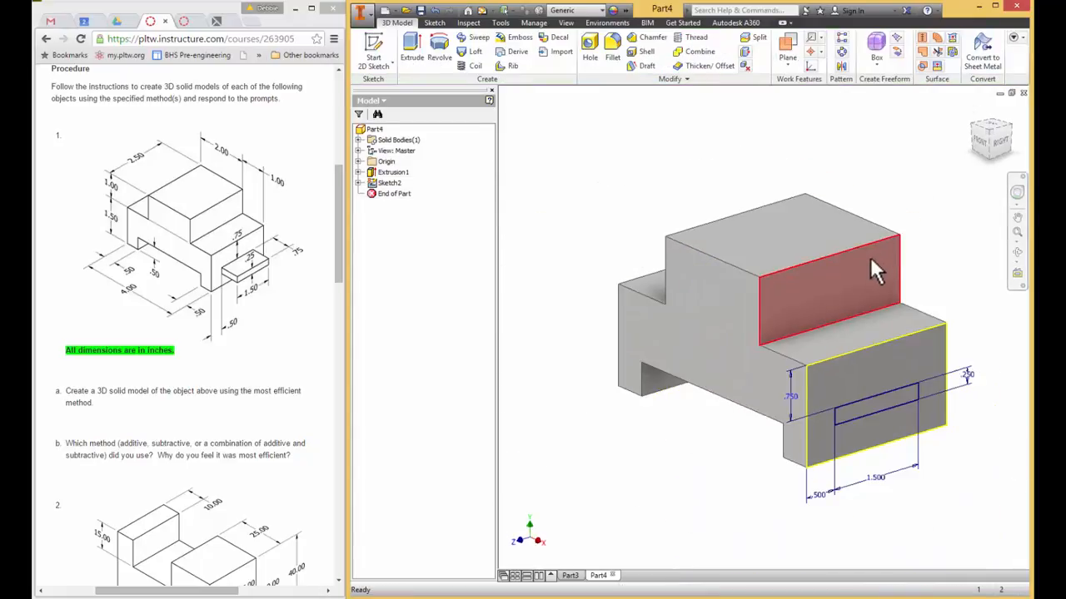
click(411, 42)
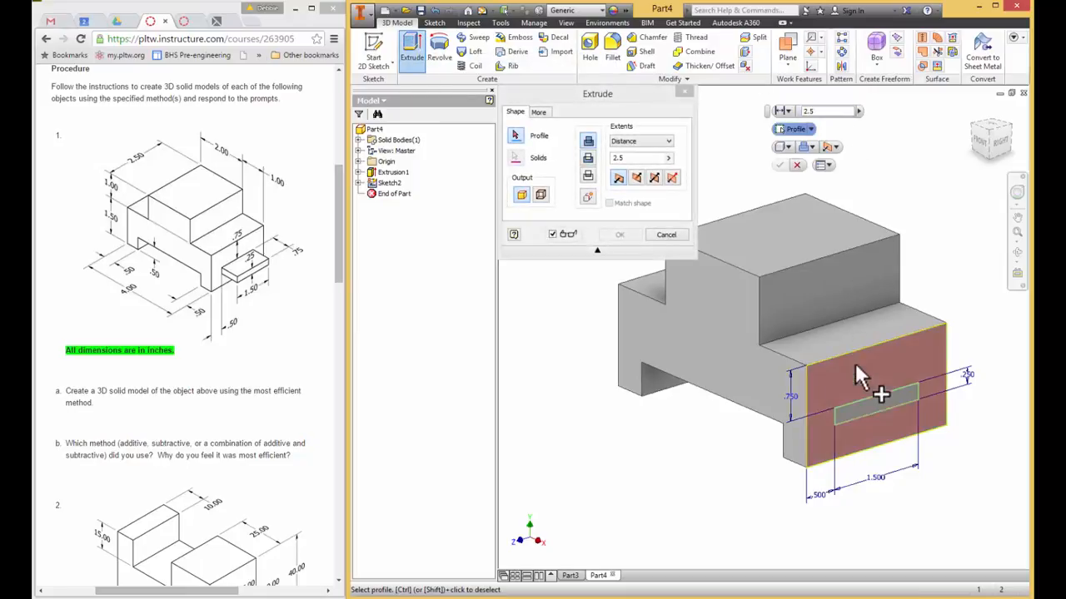
click(858, 409)
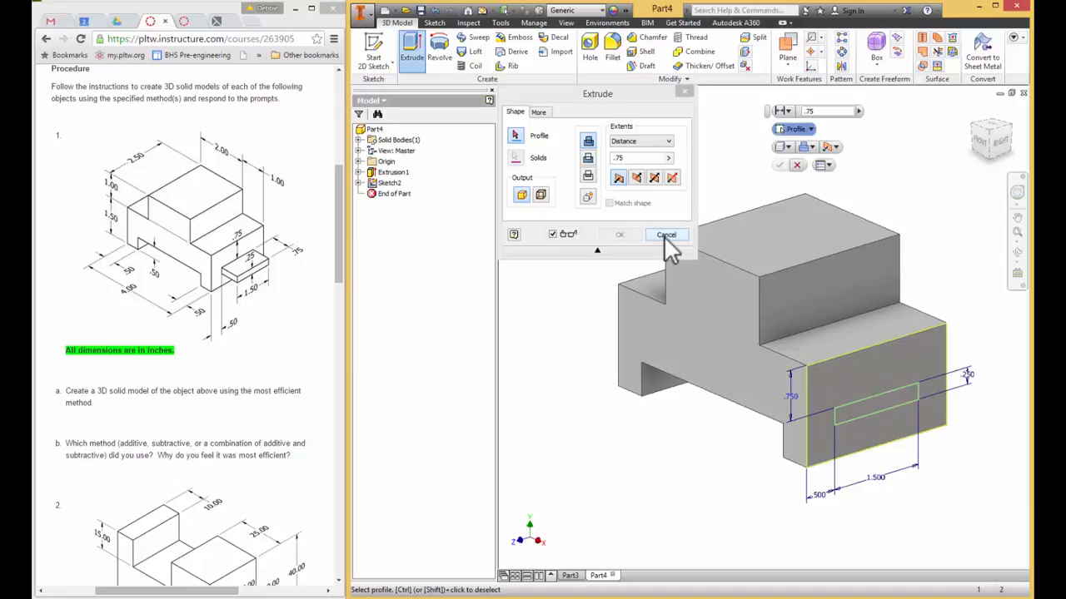
click(666, 235)
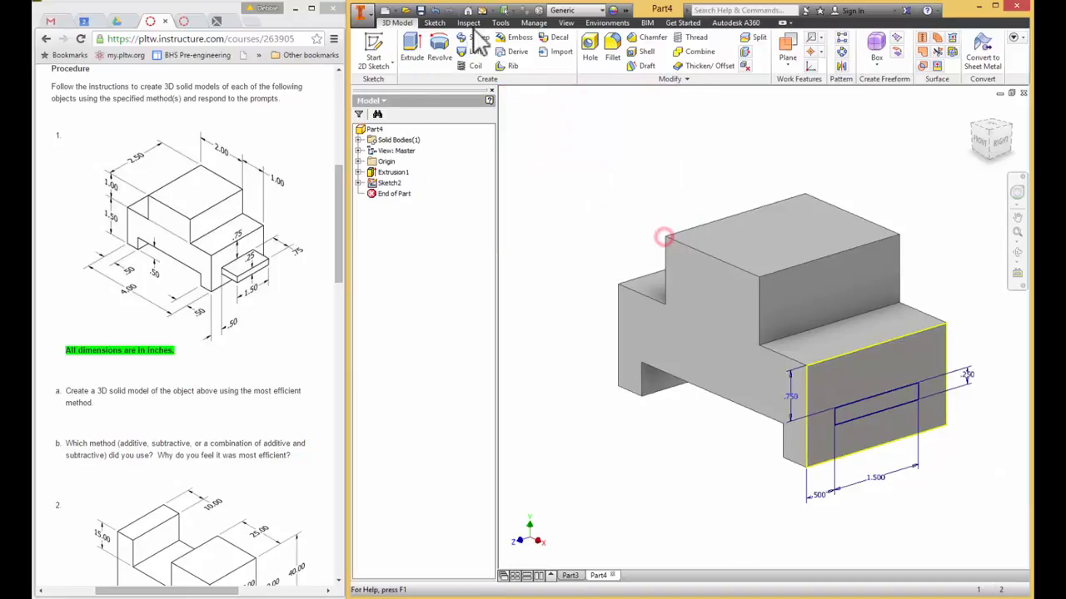
Extrude the small rectangle 0.75 in outward from the end face, joining it to the body as the side tab
click(411, 50)
click(860, 410)
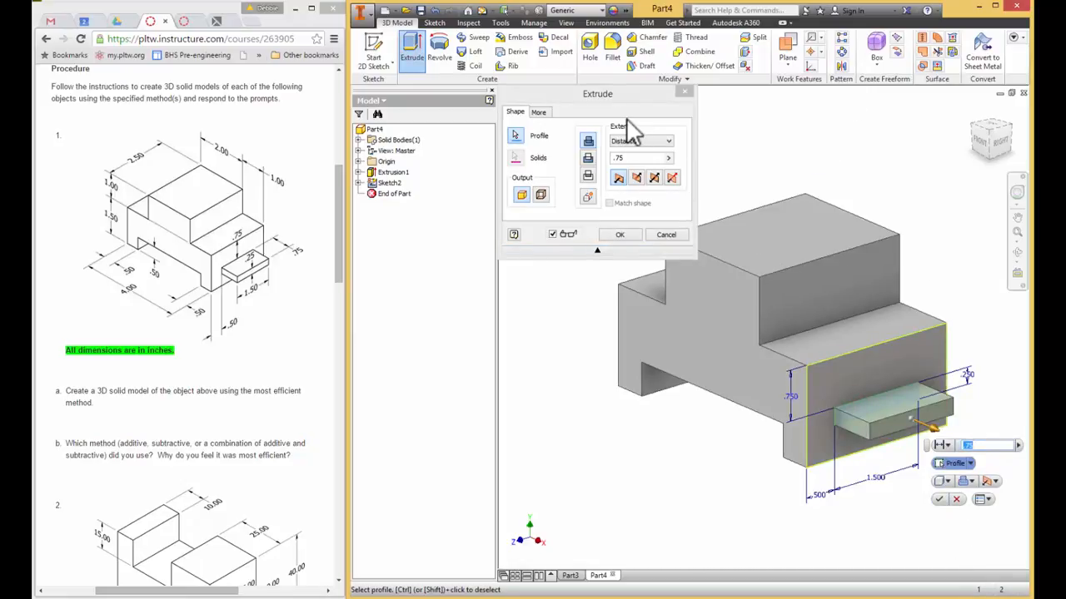
click(938, 500)
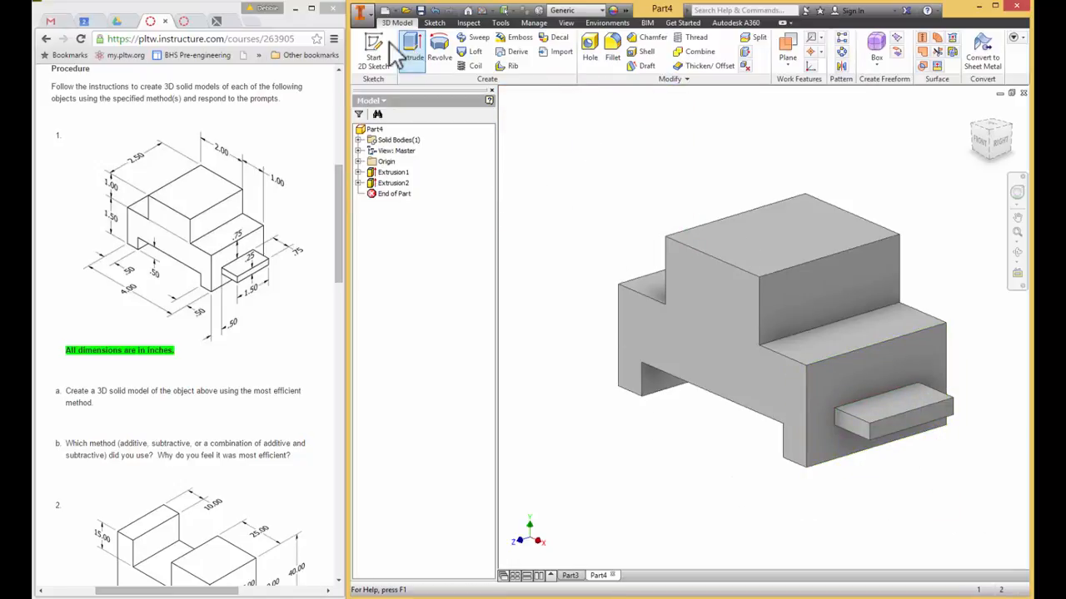
Save the part in the Isos folder under the file name "4.1 Model 1"
click(363, 17)
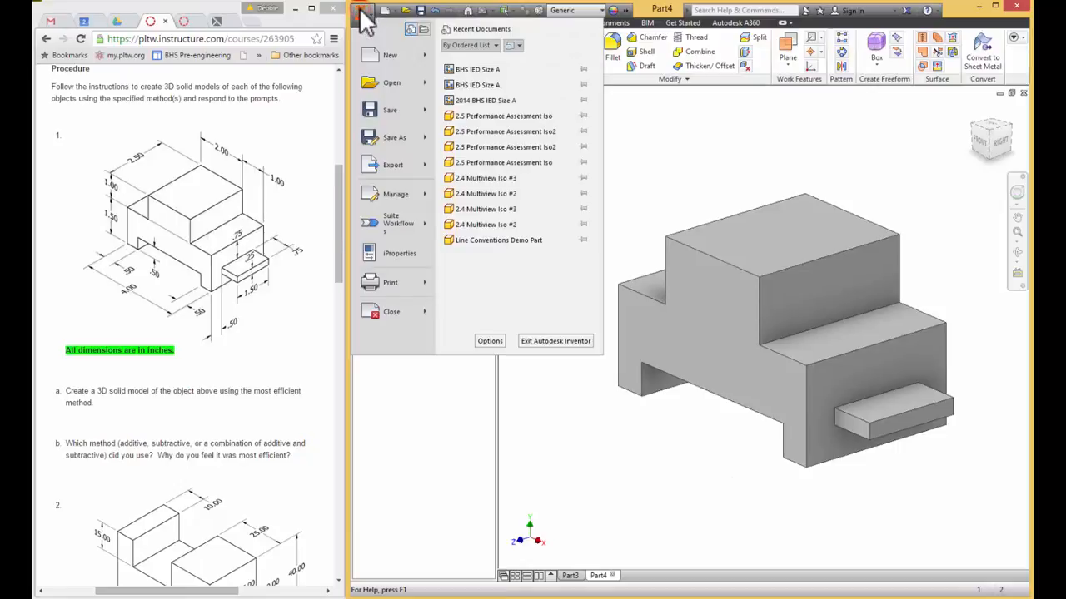
click(378, 137)
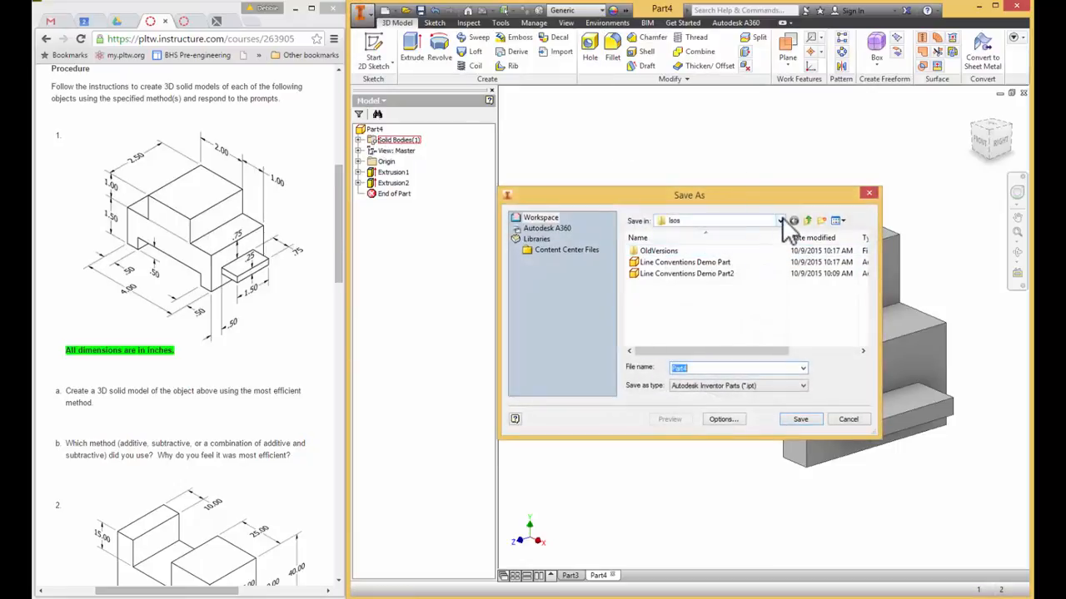
click(781, 221)
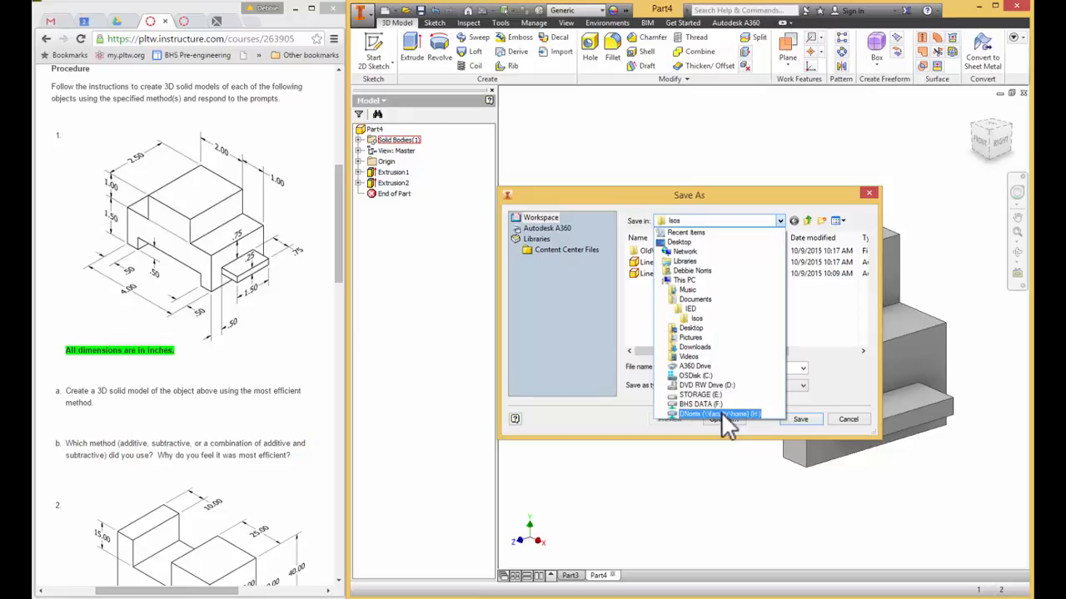
click(694, 320)
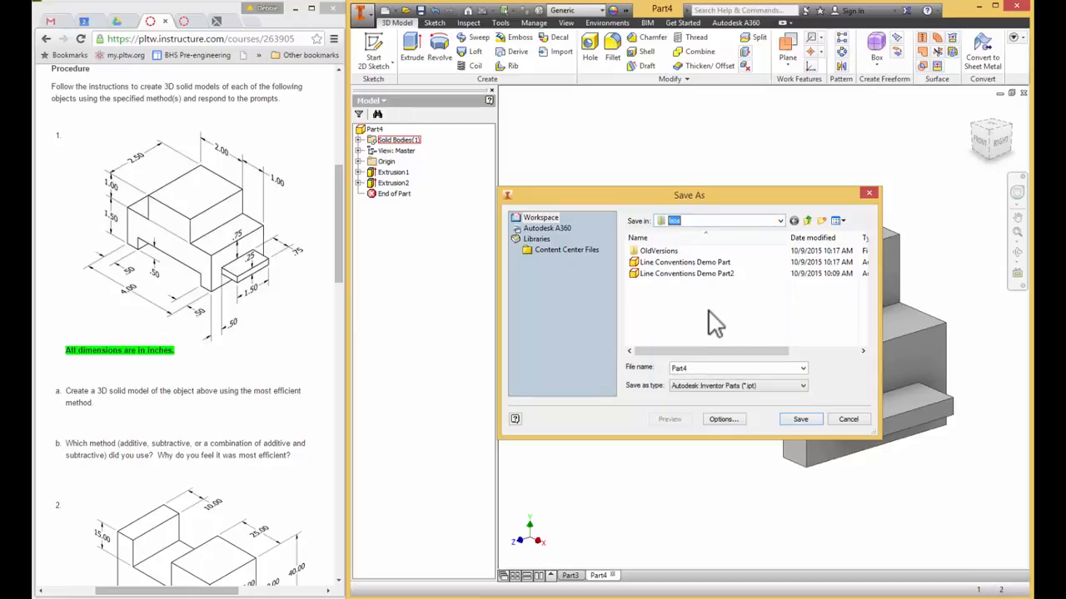
click(678, 368)
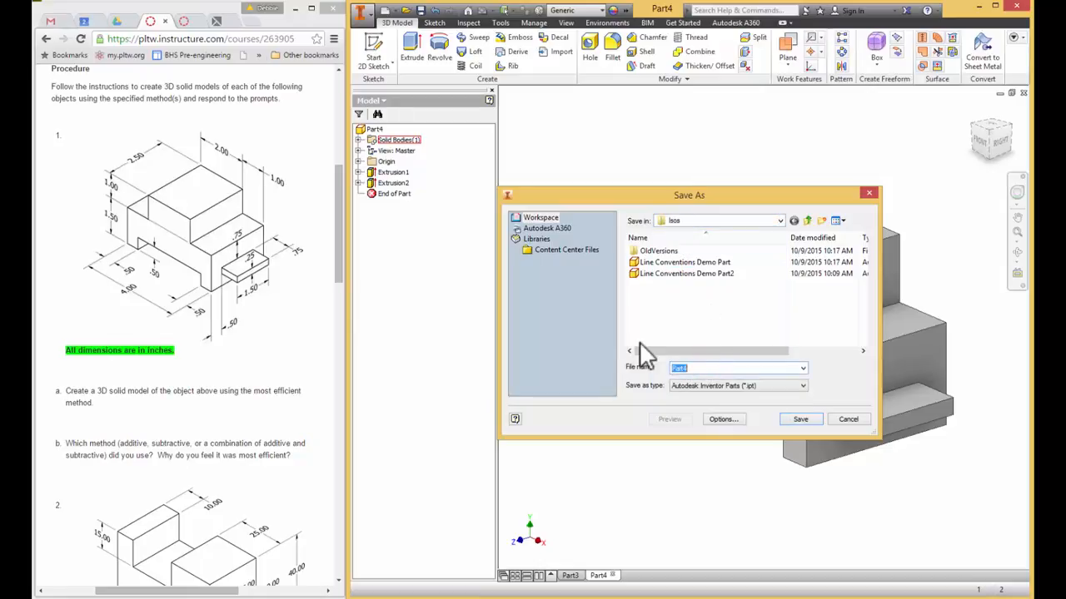
text(4.1 Model #1)
key(BackSpace)
key(BackSpace)
key(Return)
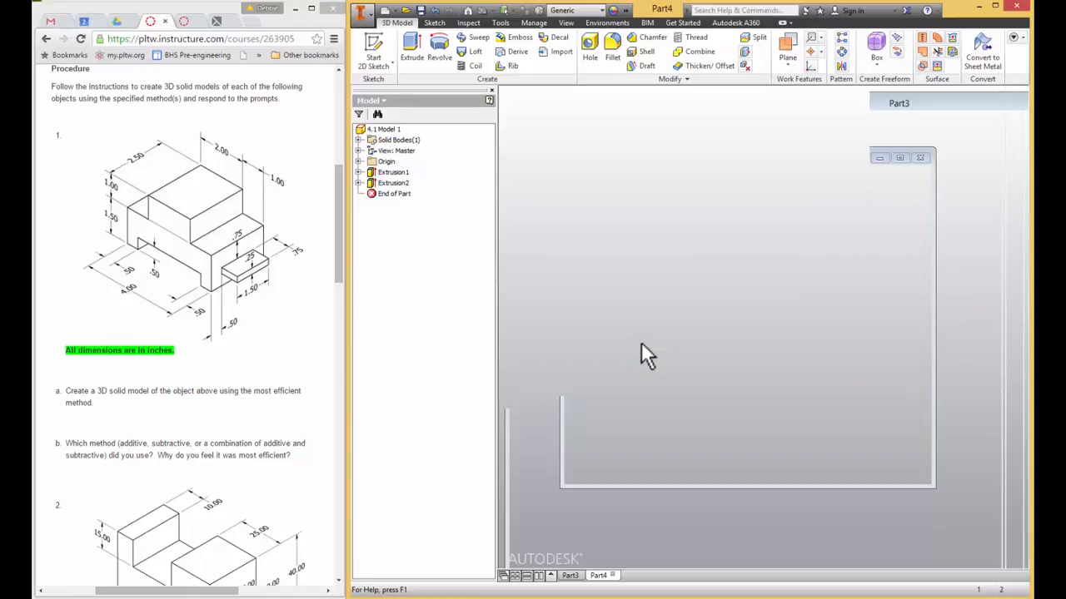